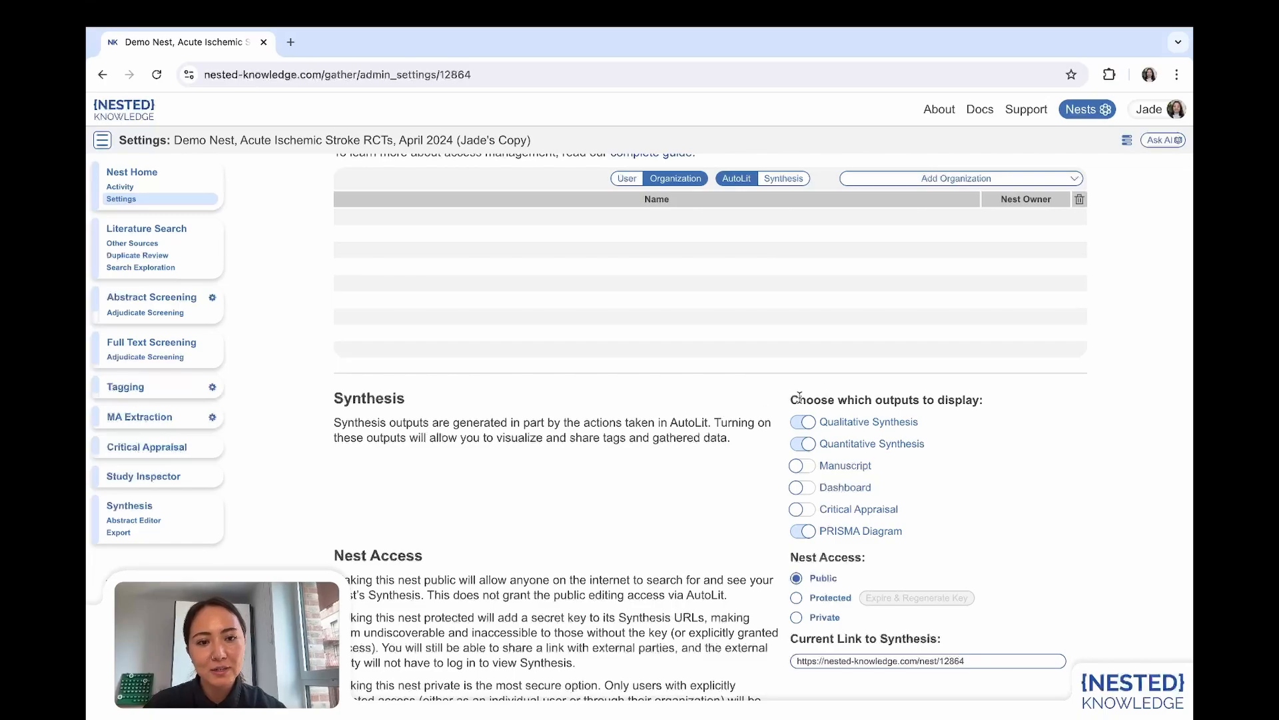
Turn on the Dashboard output in the Synthesis settings and open the Dashboard Editor with its list of addable content types.
left_click(797, 489)
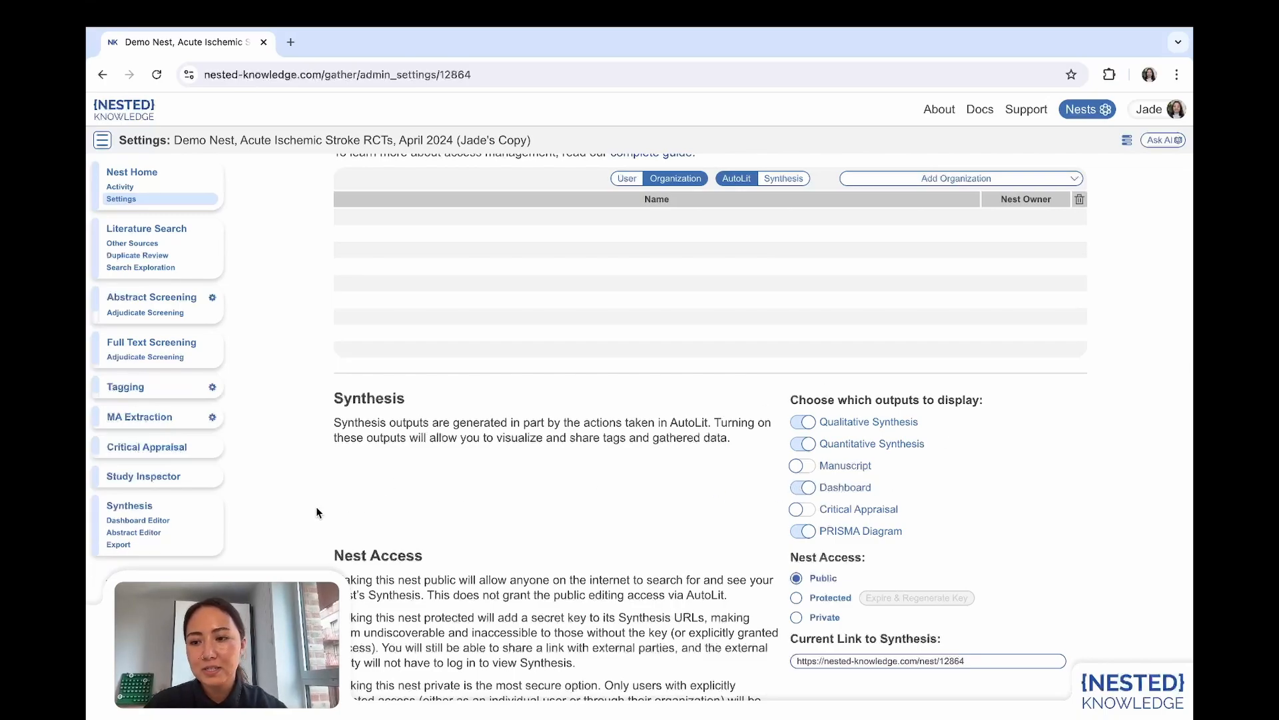
left_click(121, 520)
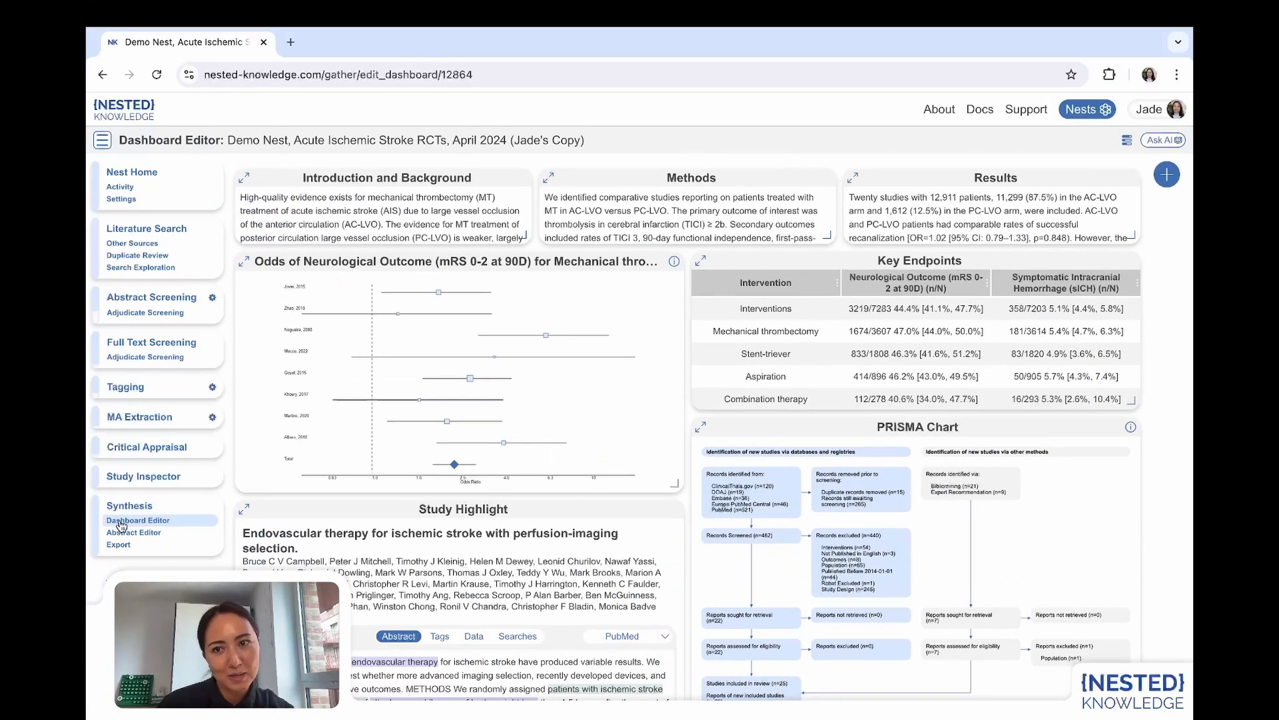
mouse_move(735, 408)
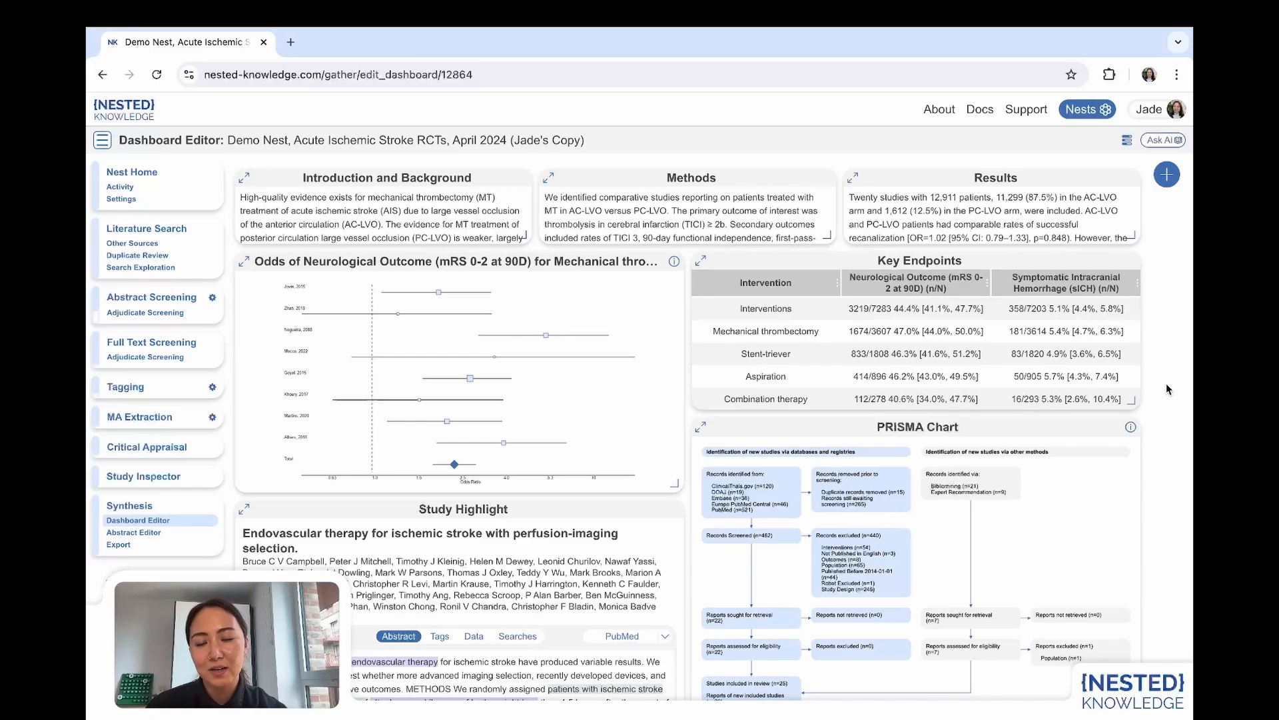
left_click(1167, 175)
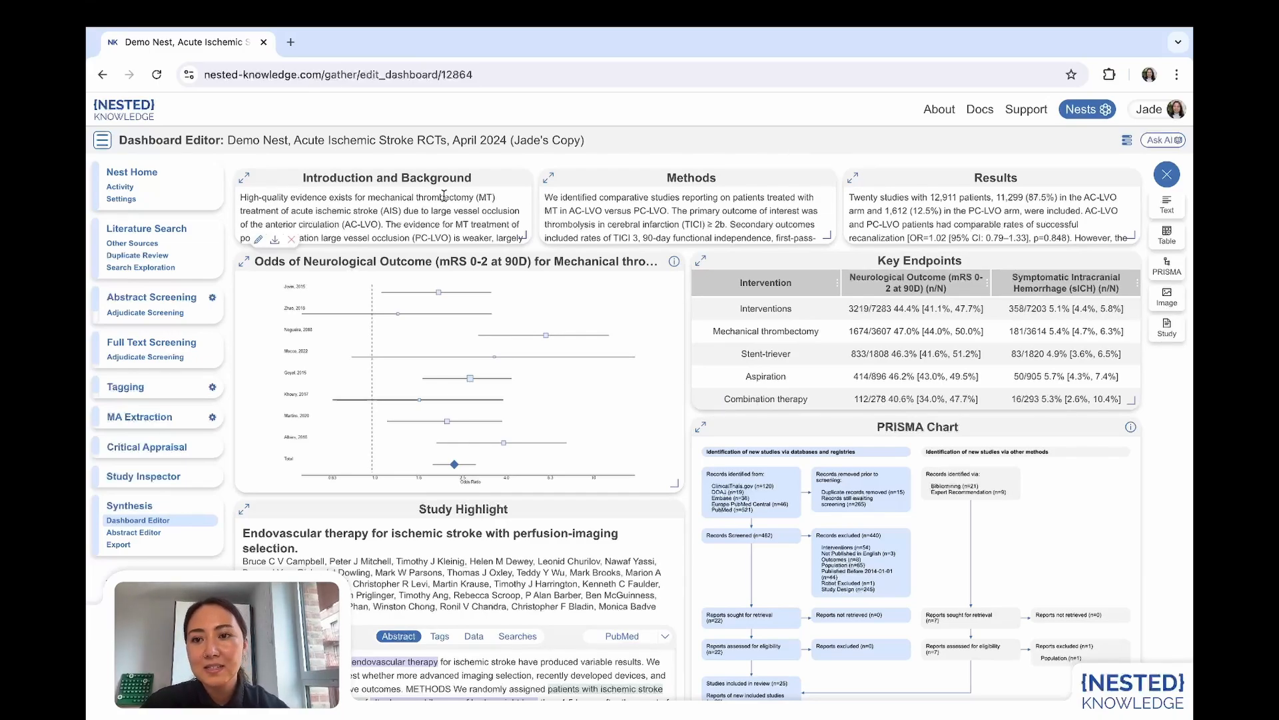
View the edit options of the Introduction and Background text and the neurological outcome forest plot, leaving both unchanged.
left_click(258, 240)
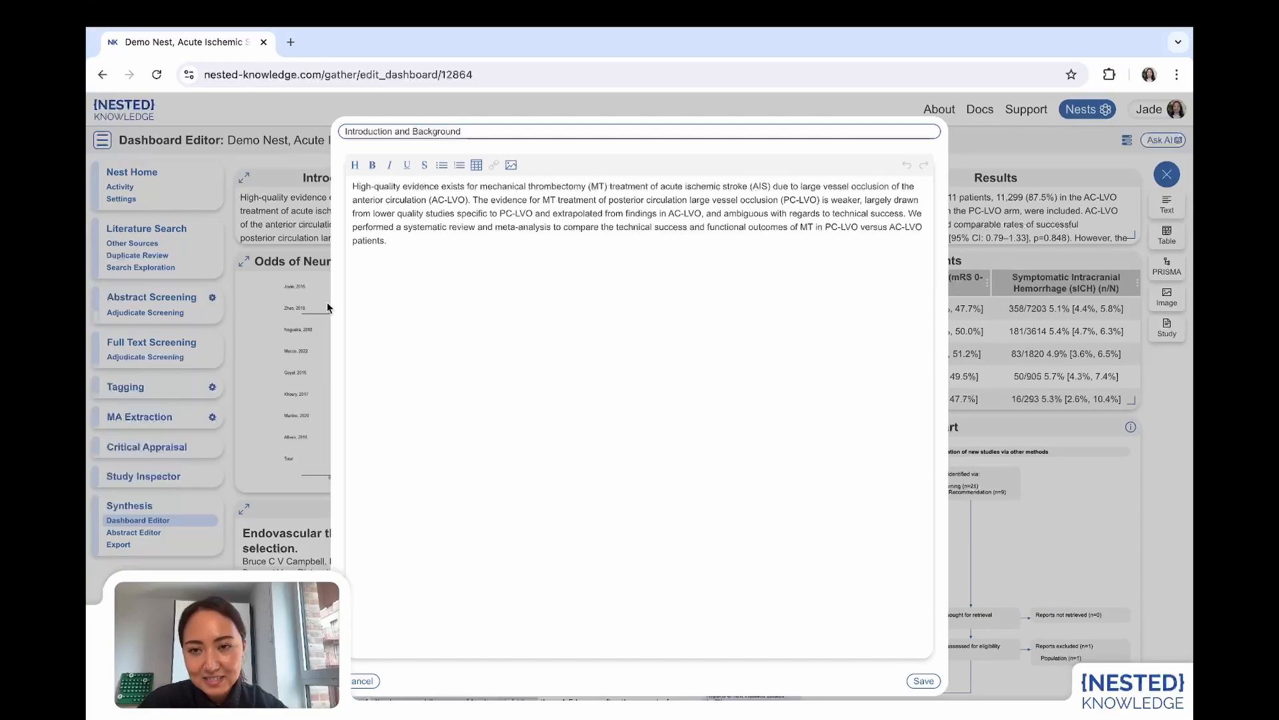
left_click(307, 285)
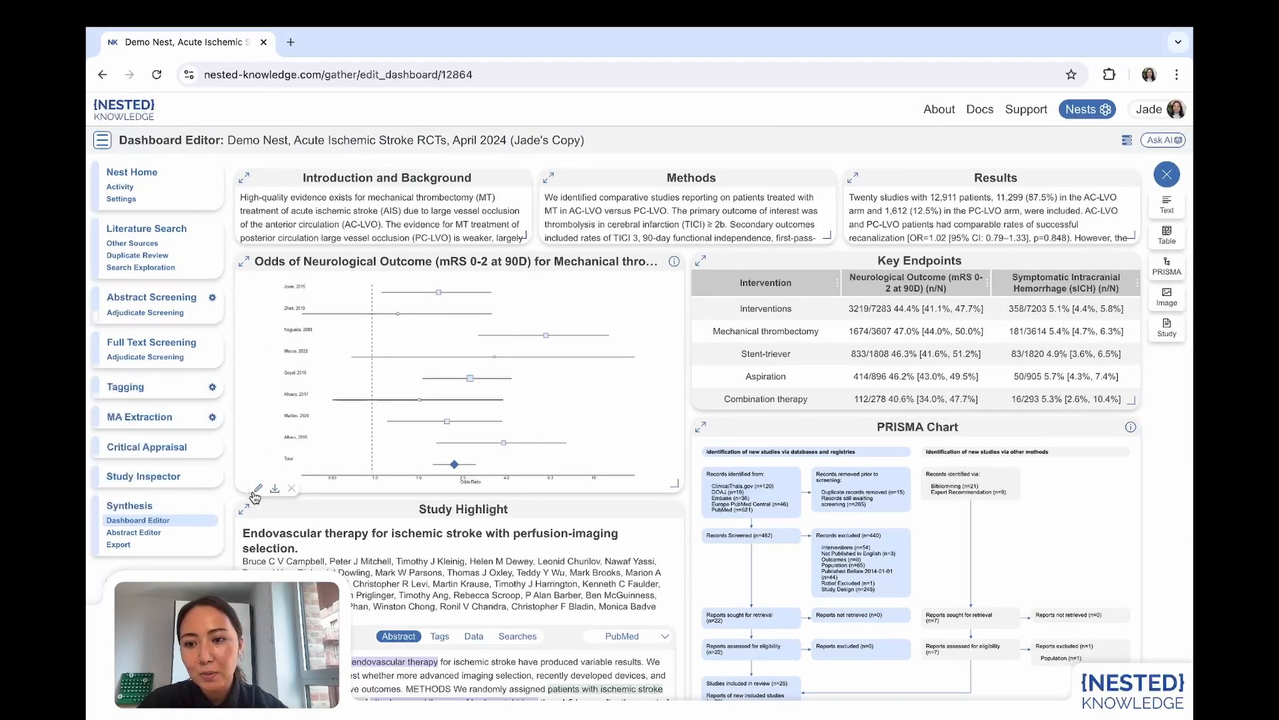
left_click(256, 493)
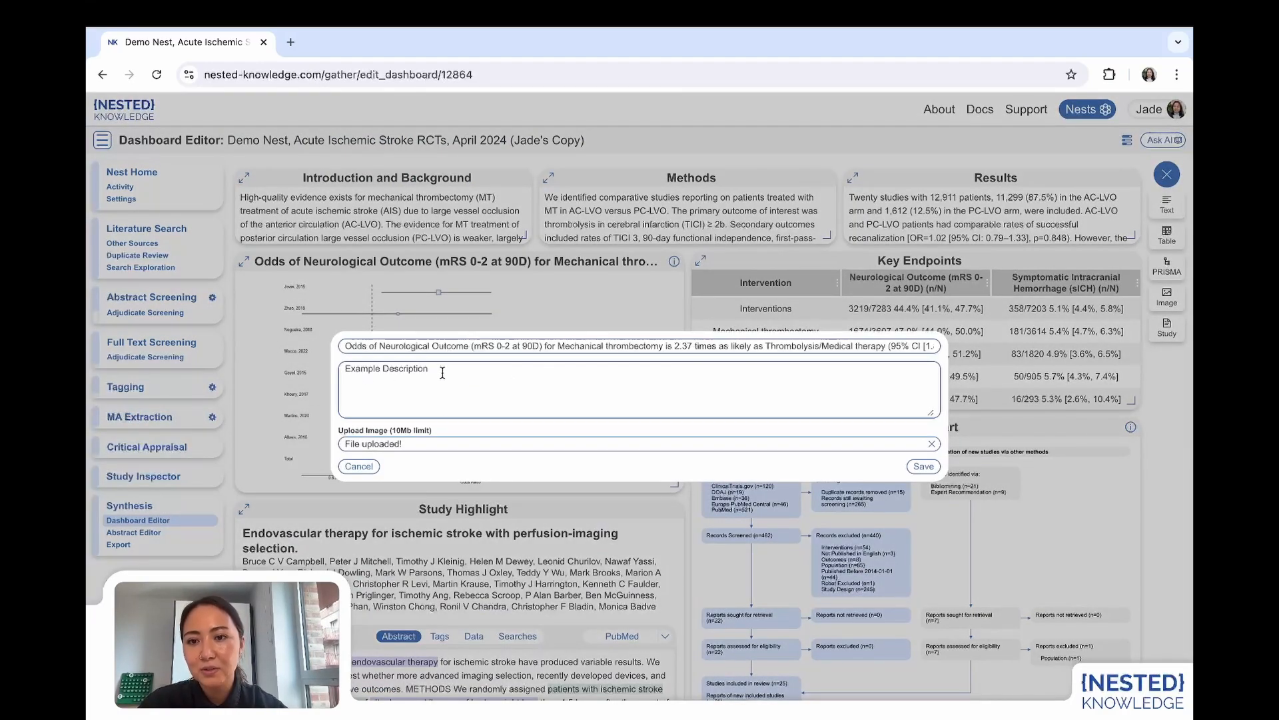
left_click(438, 518)
mouse_move(676, 263)
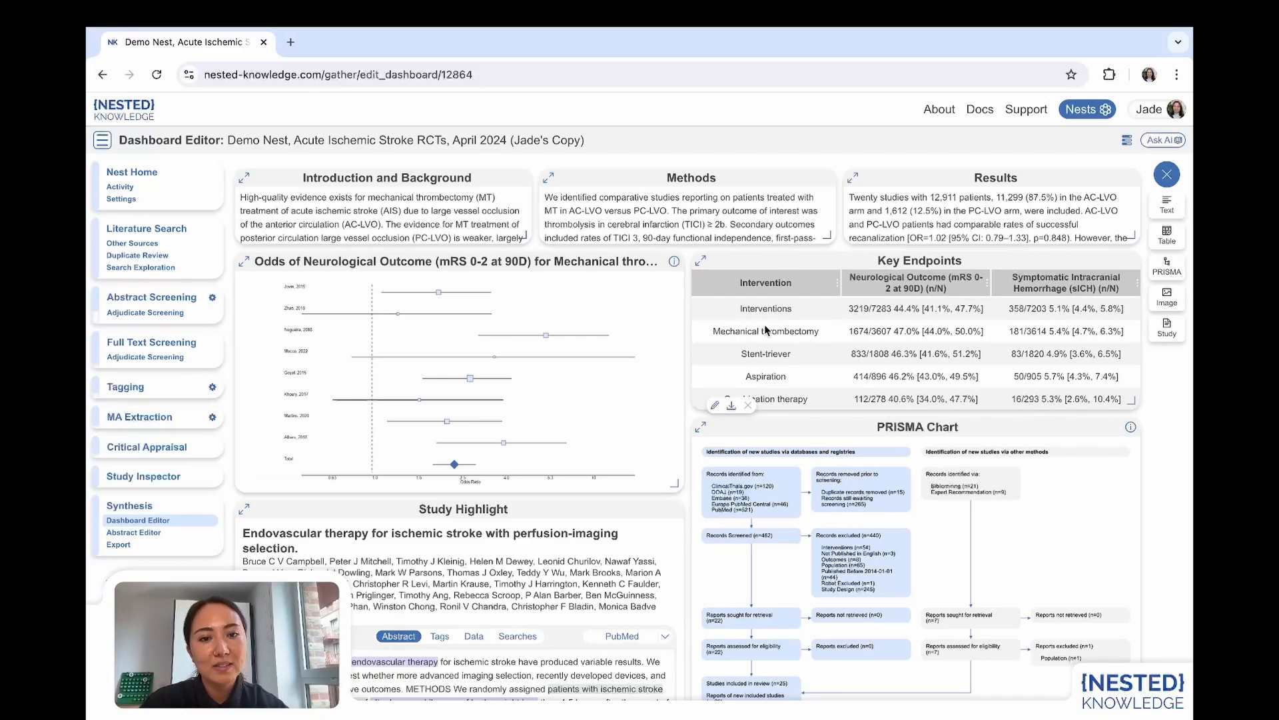
Look over the Key Endpoints table and inspect the PRISMA Chart's description and standard options without saving.
scroll(818, 349, "down", 1)
scroll(818, 350, "up", 1)
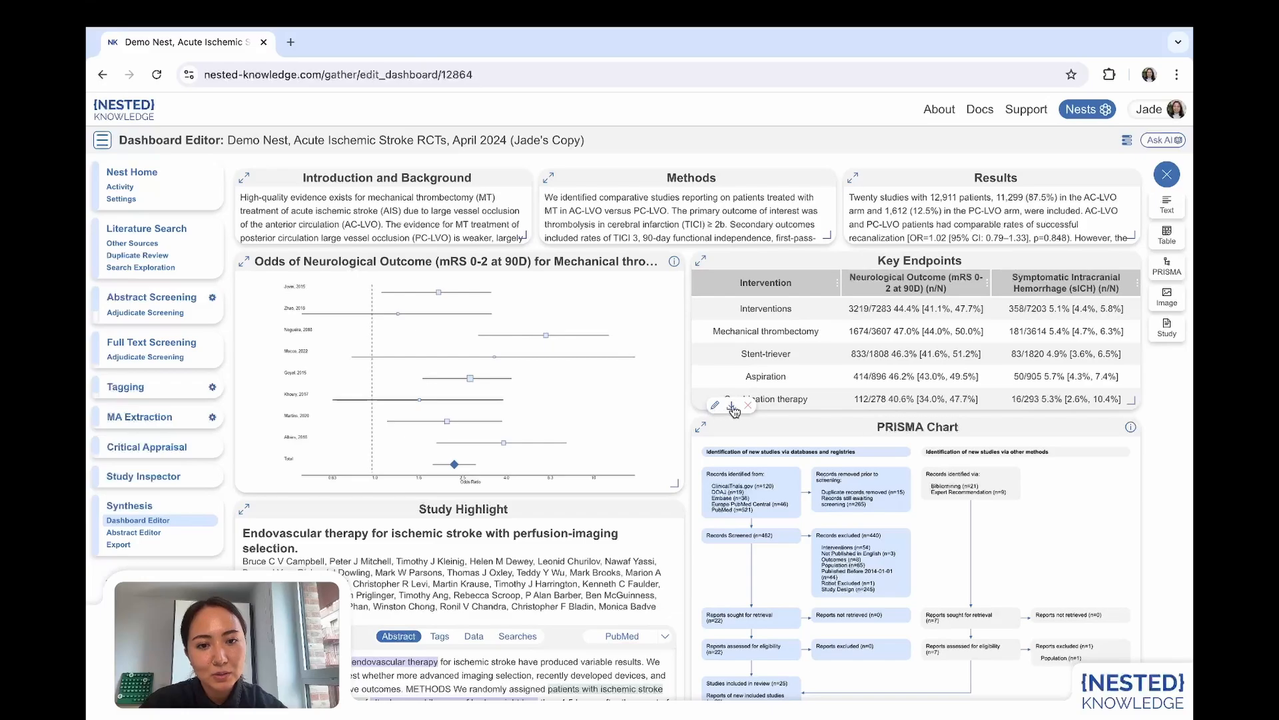
scroll(735, 410, "down", 1)
scroll(735, 410, "down", 5)
scroll(837, 376, "up", 3)
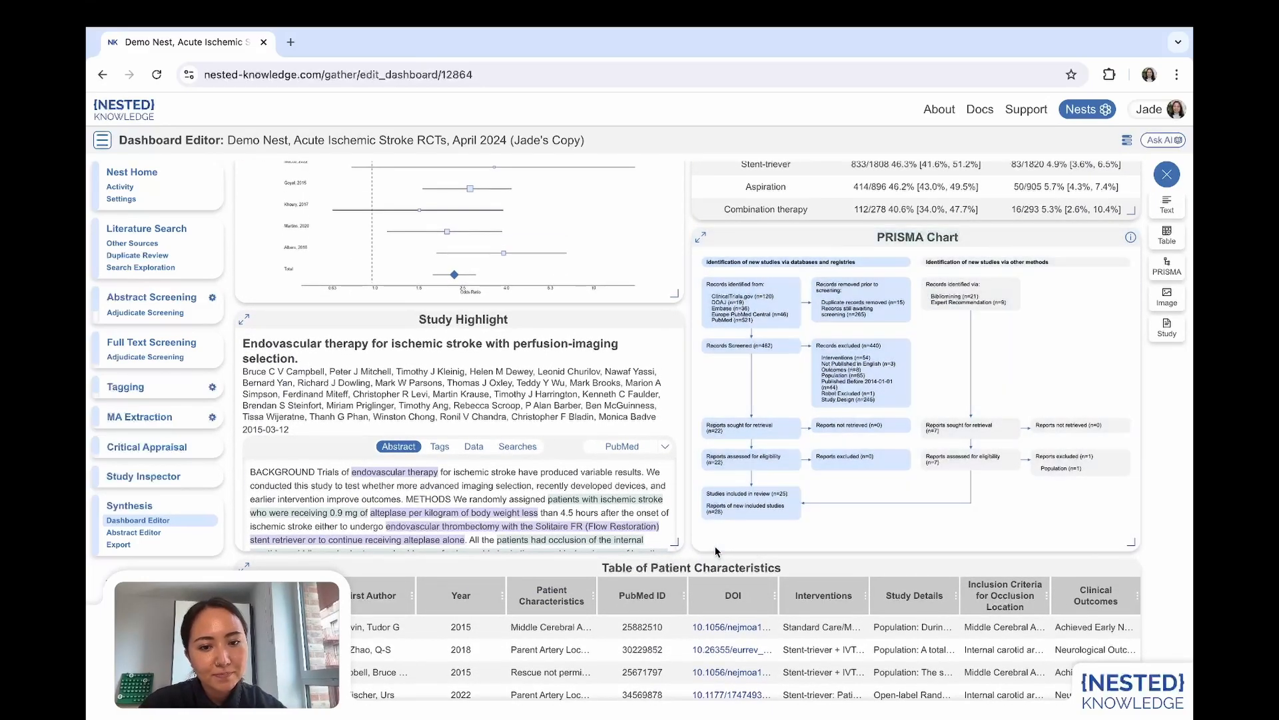
left_click(710, 548)
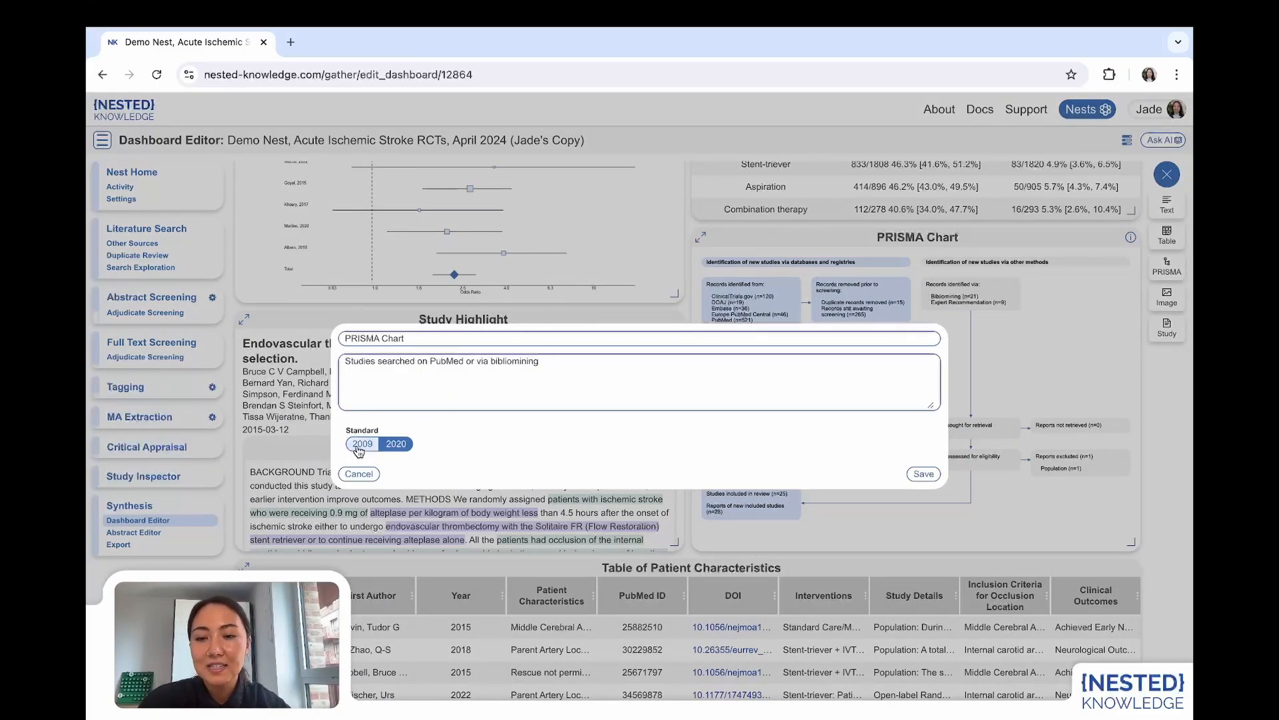
left_click(359, 473)
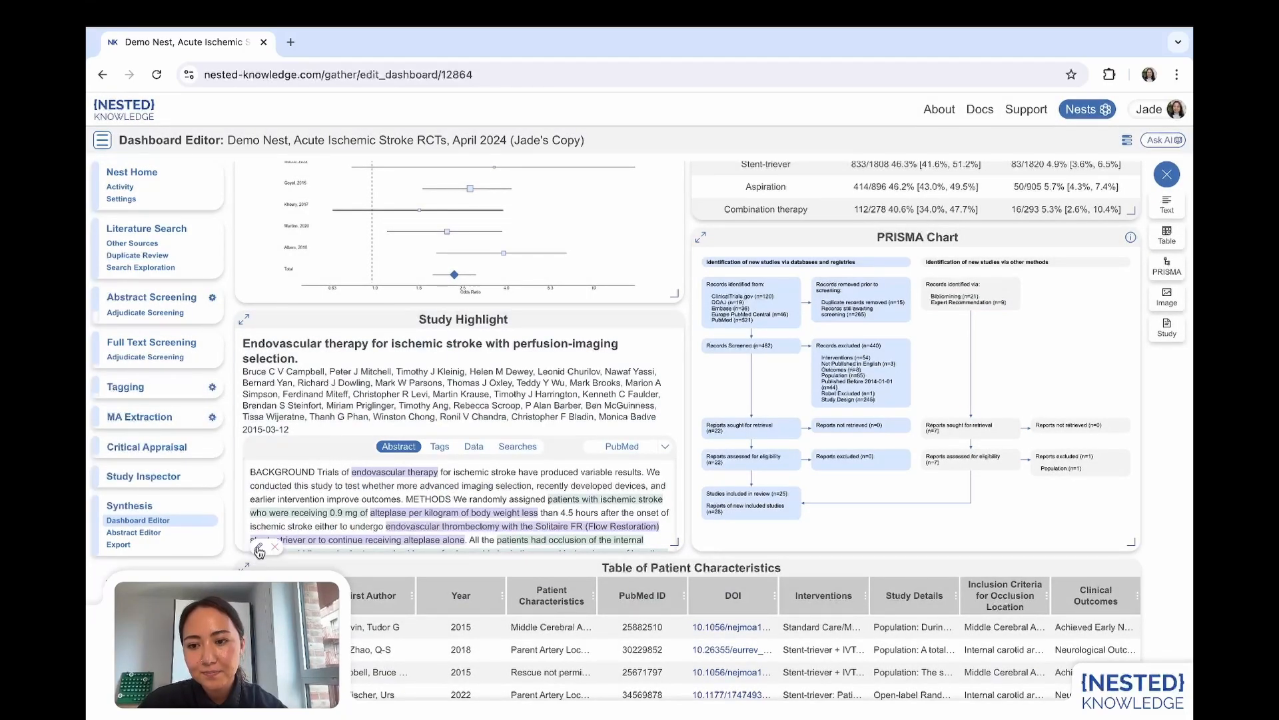
Inspect the Study Highlight card's edit options and browse the studies it can feature, closing them without changes.
left_click(259, 548)
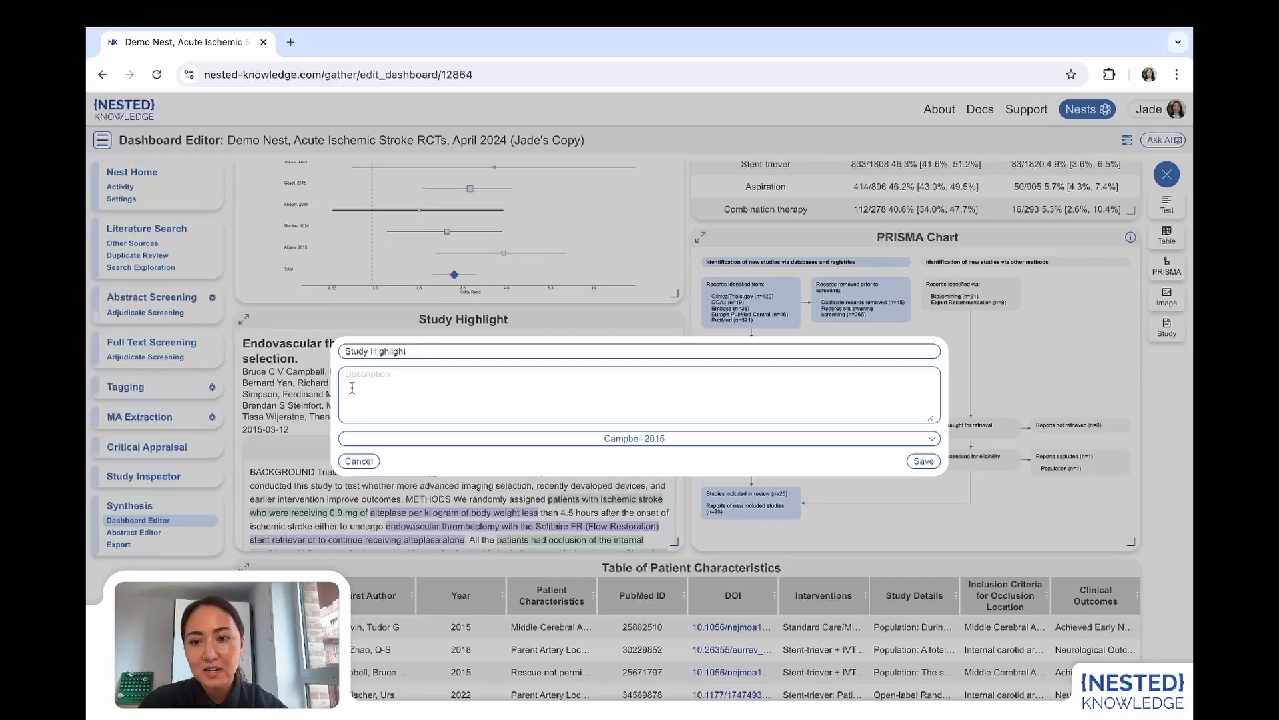
left_click(594, 437)
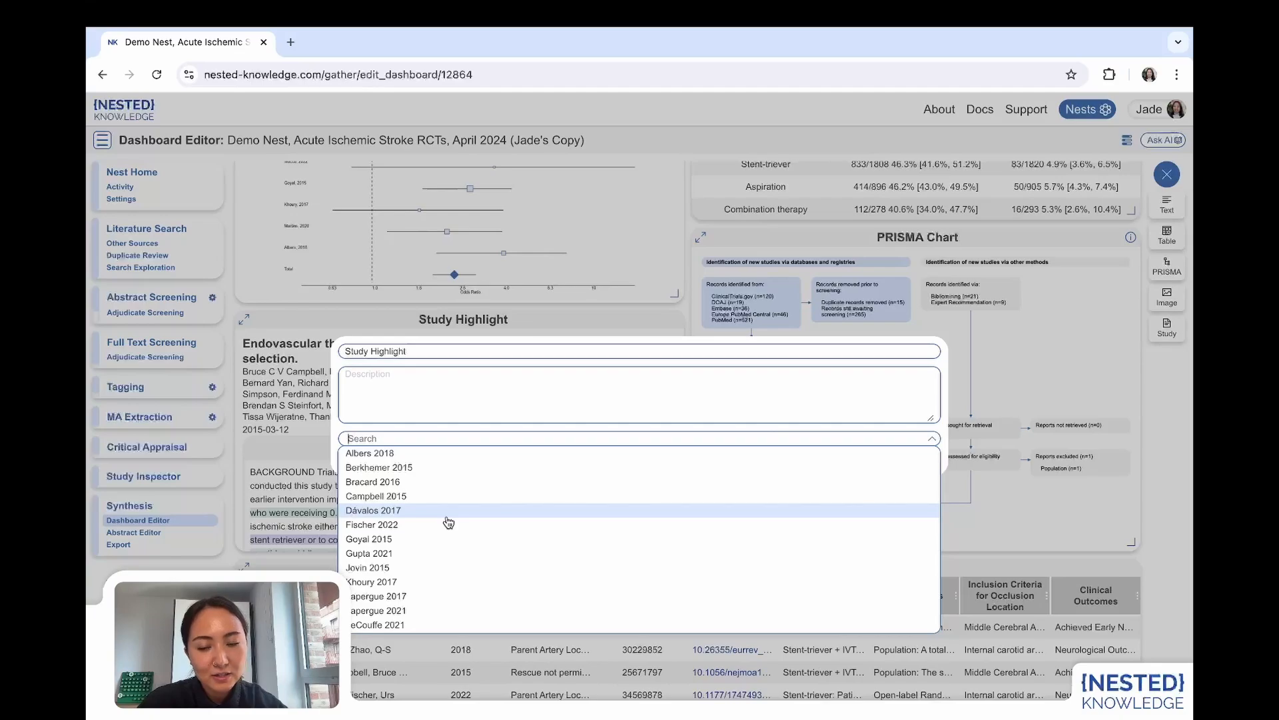
scroll(448, 522, "down", 1)
scroll(449, 522, "down", 2)
scroll(449, 522, "up", 5)
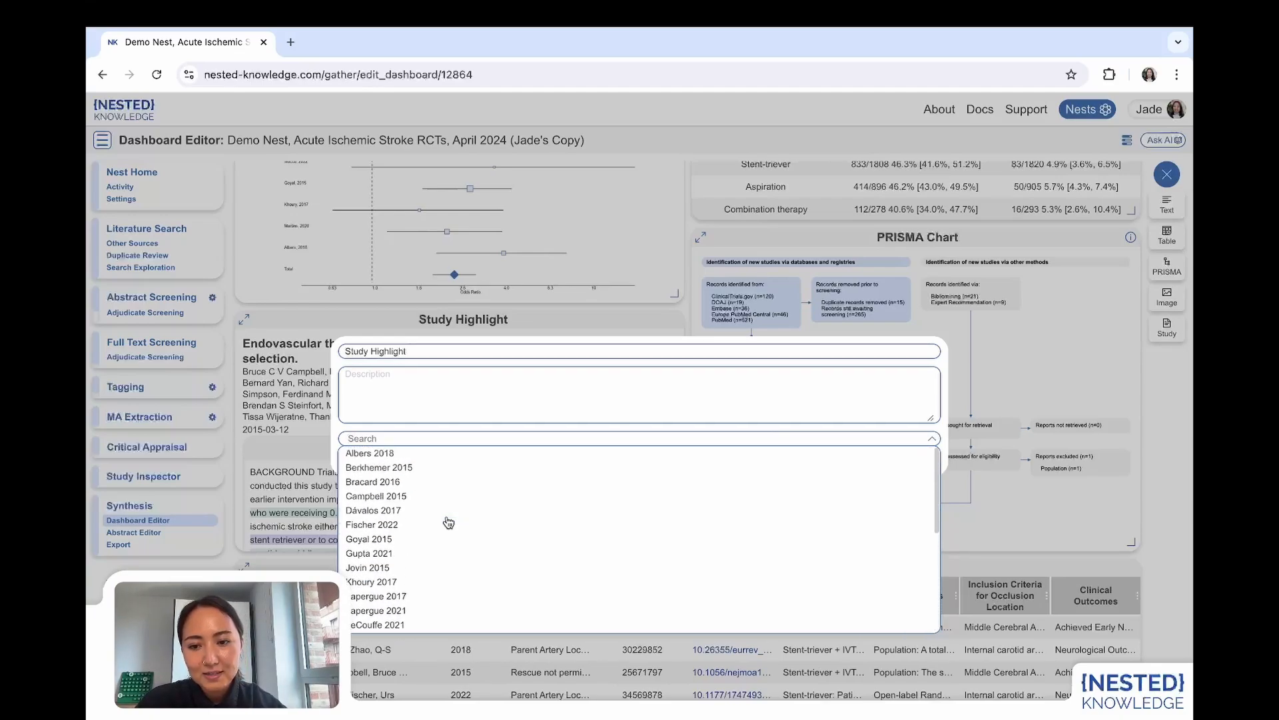
left_click(394, 433)
left_click(587, 500)
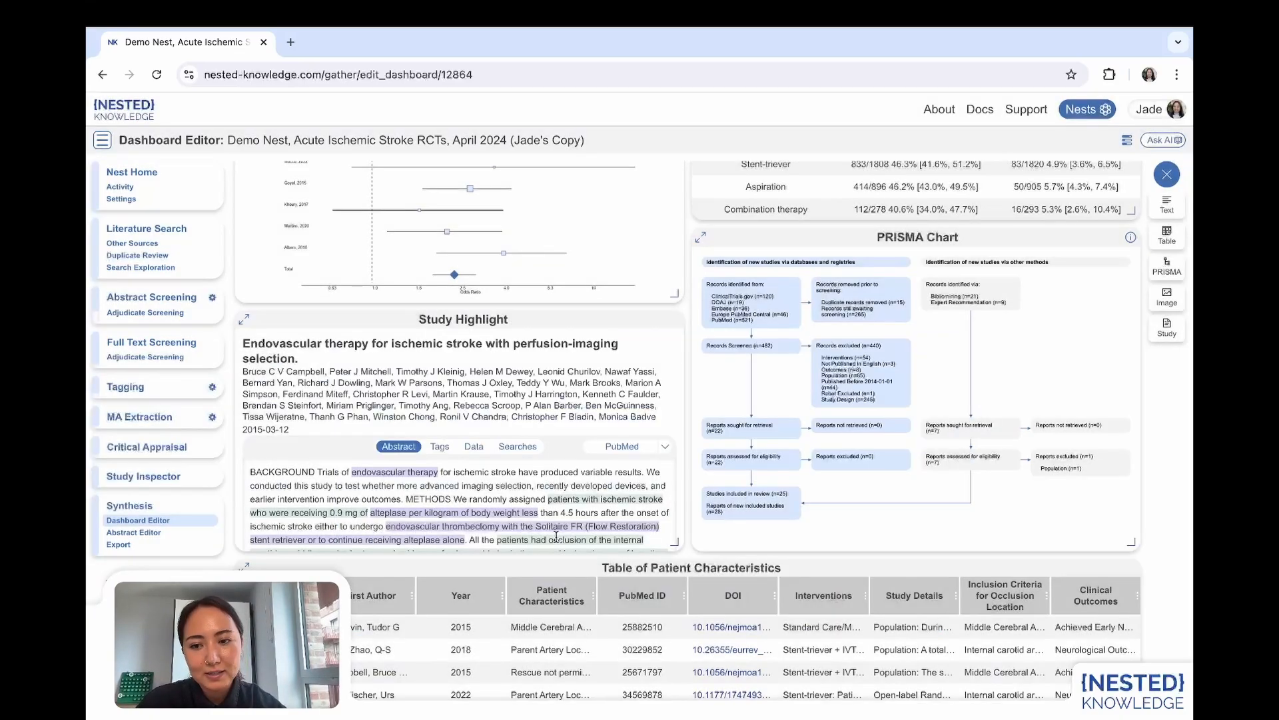
Open the Table of Patient Characteristics for editing and preview it as a table of Study Arm, Intervention and Tag.
scroll(693, 641, "down", 5)
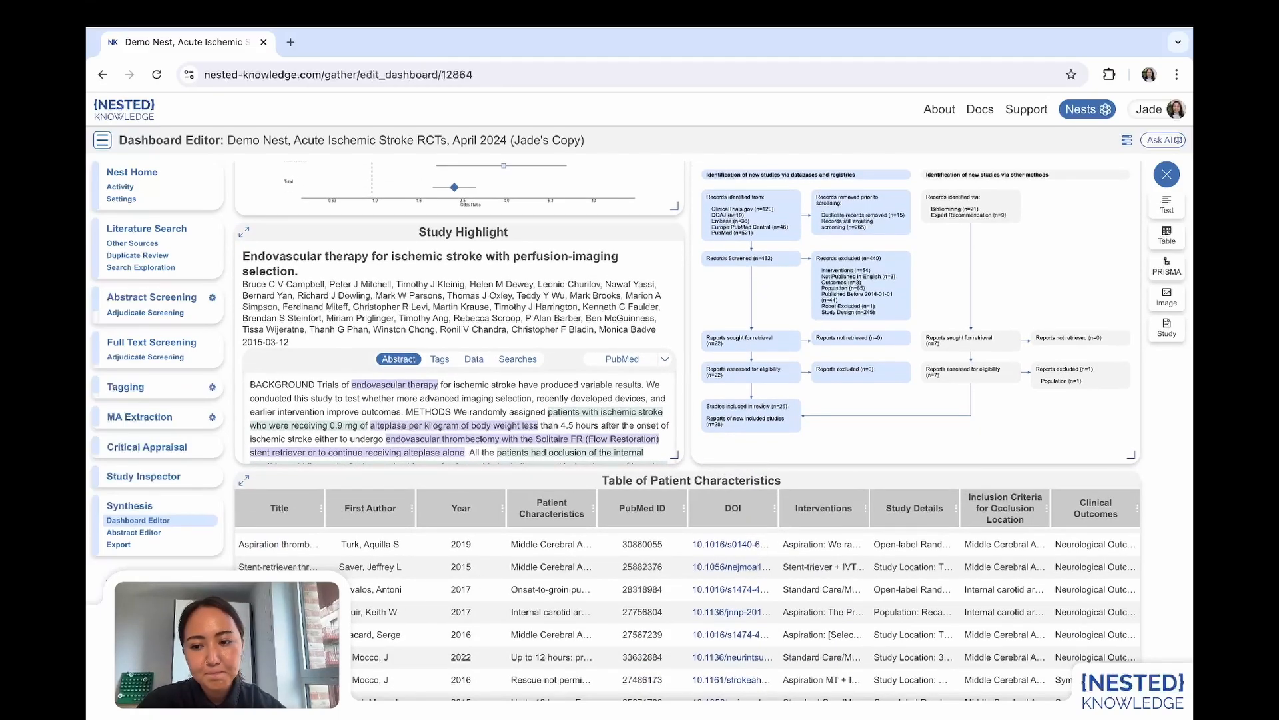
left_click(258, 696)
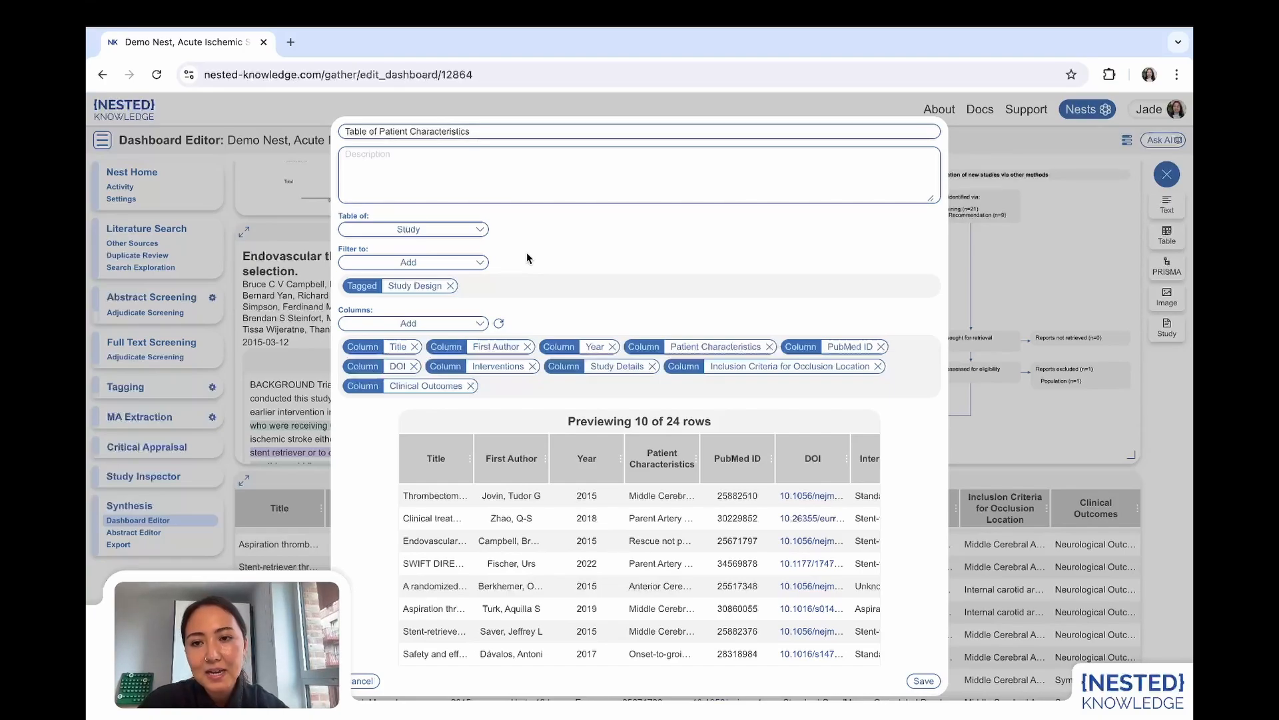
left_click(452, 232)
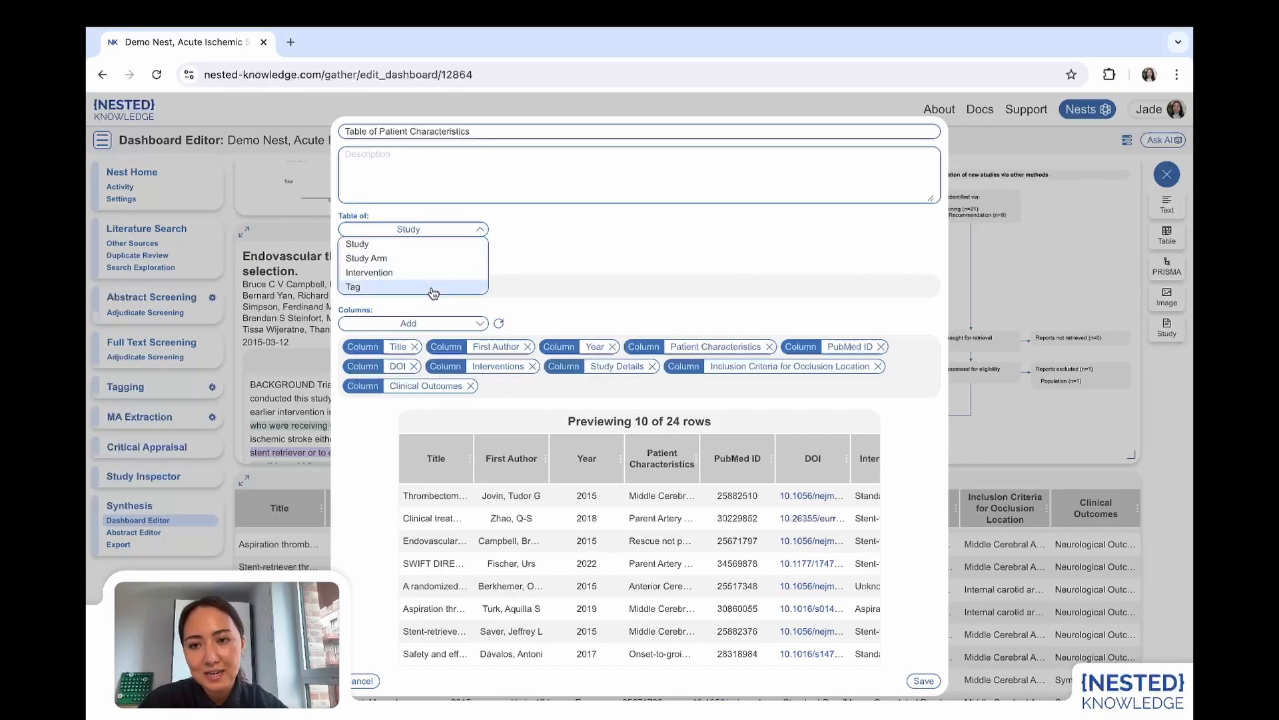
left_click(386, 260)
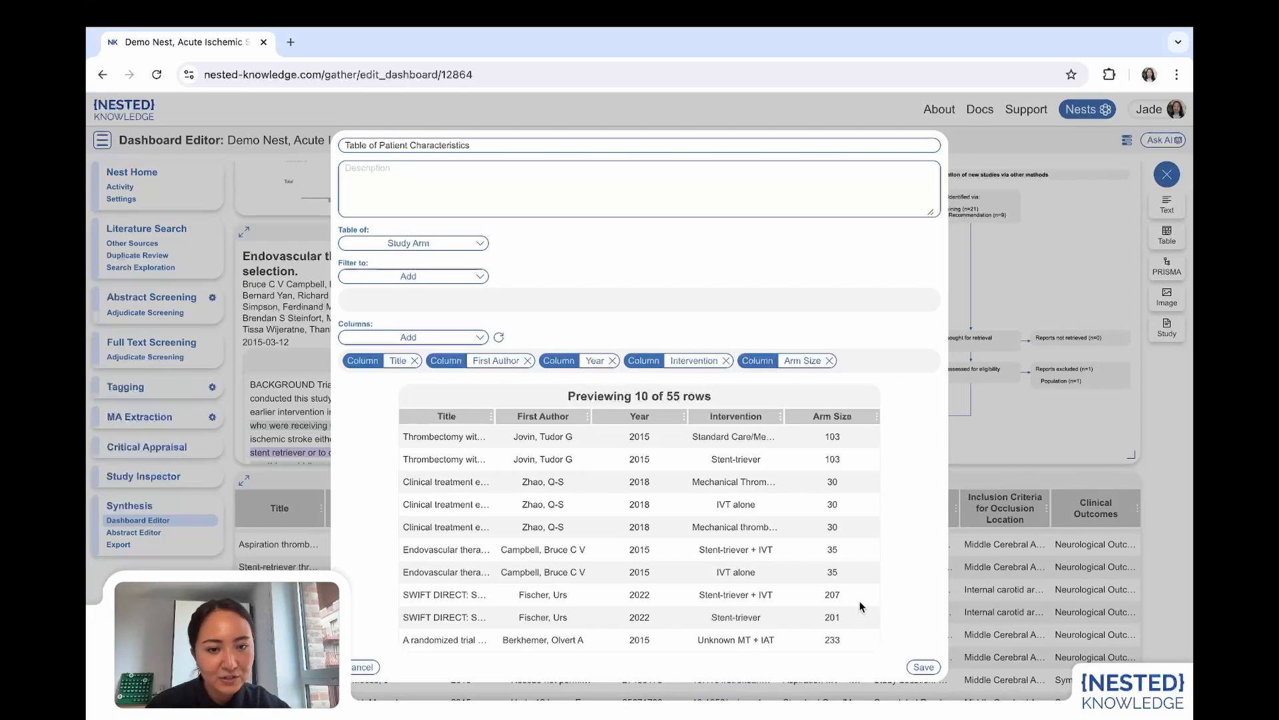
left_click(410, 251)
left_click(385, 289)
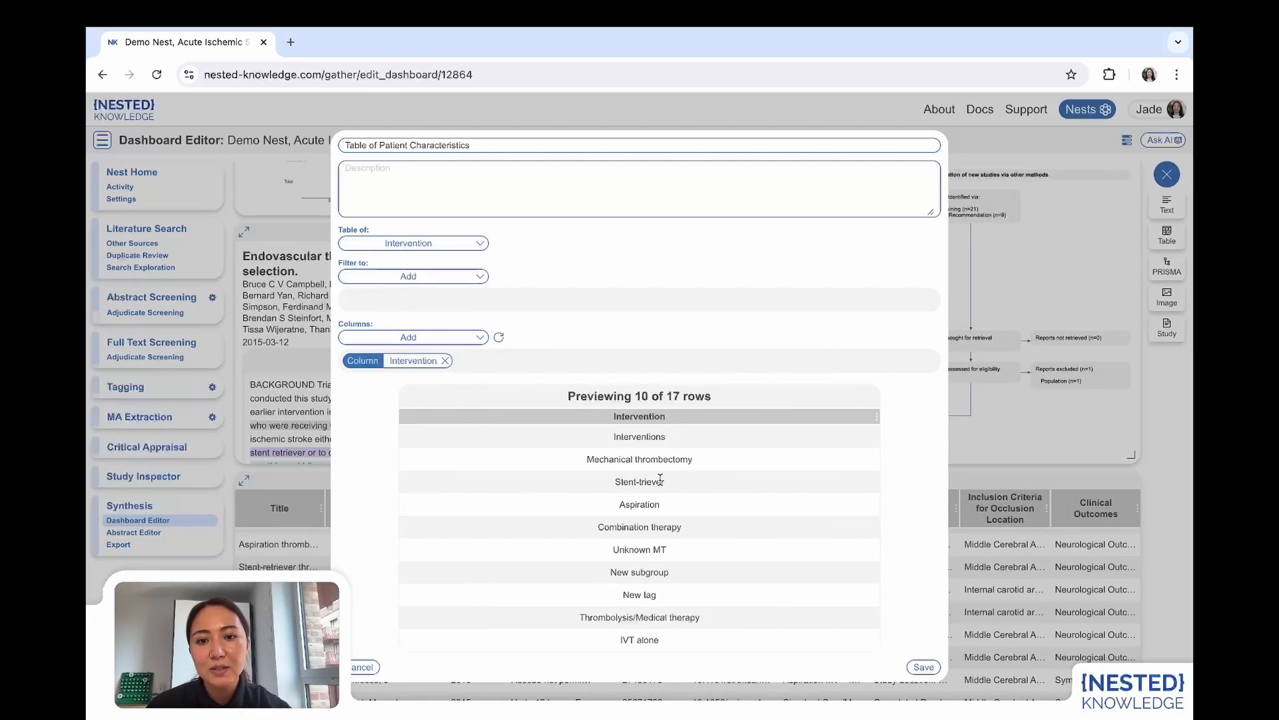
left_click(427, 244)
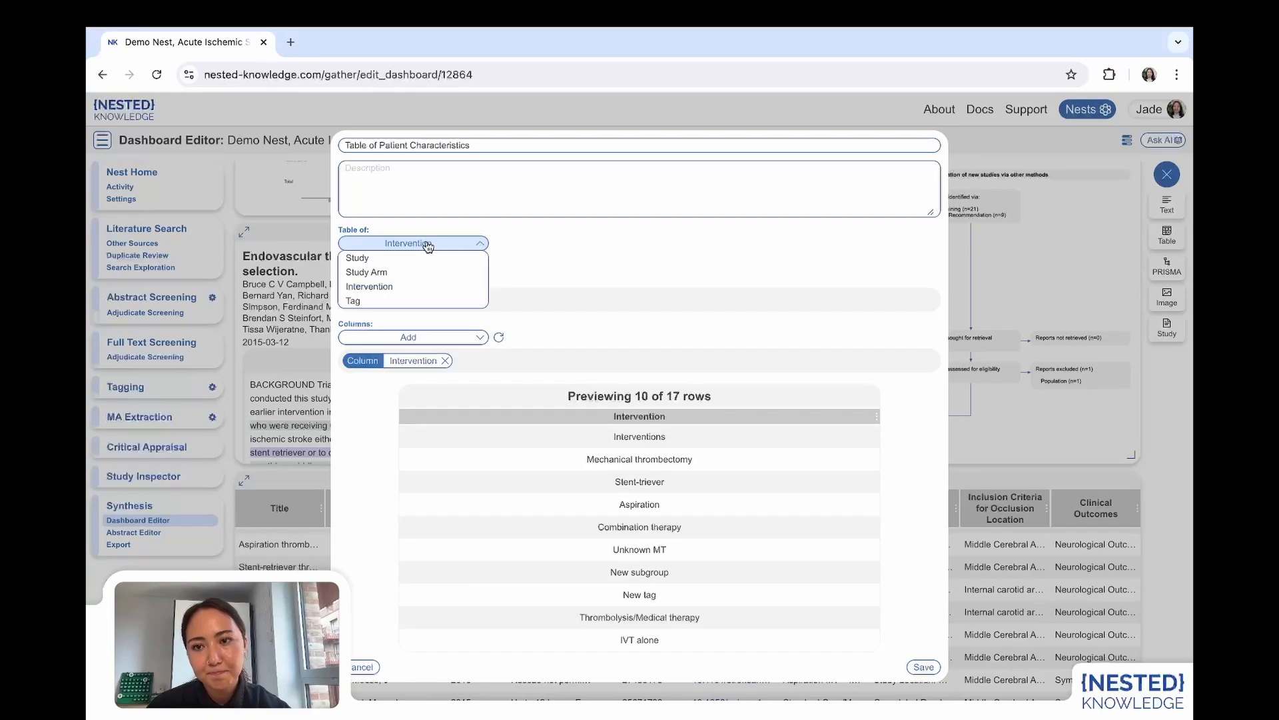
left_click(358, 307)
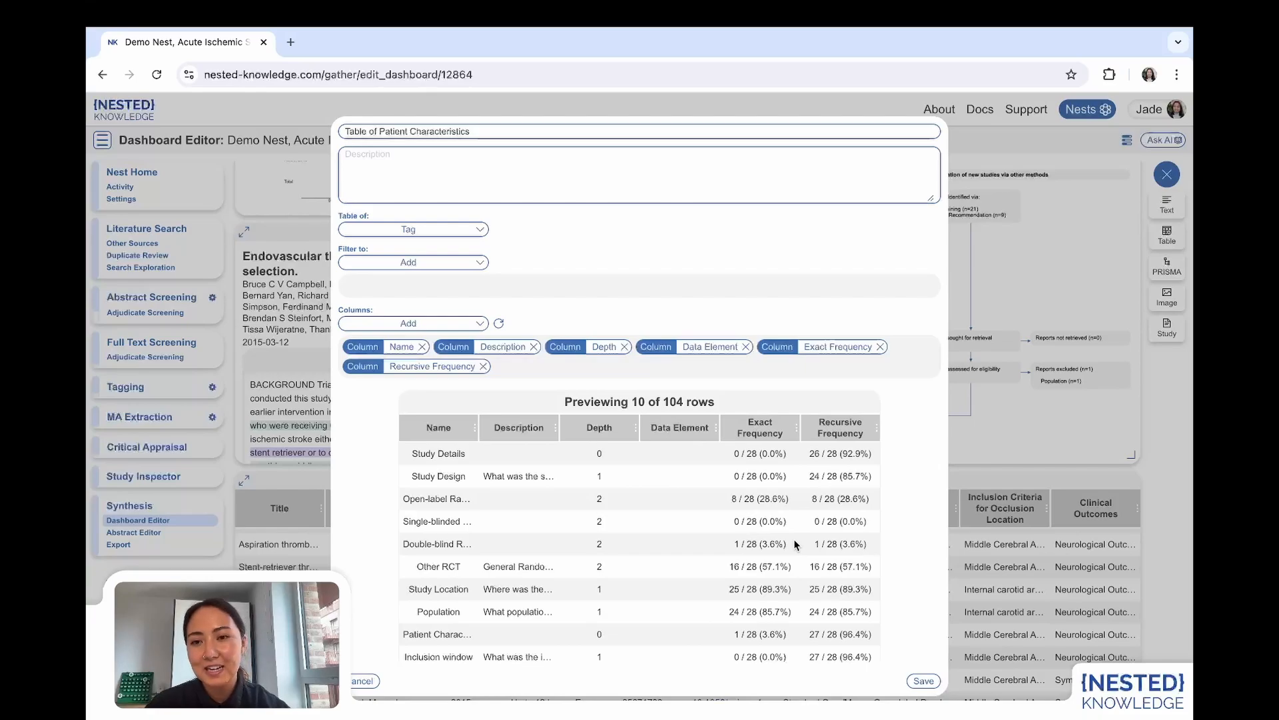
Make it a table of Study and view the filter types available for it.
left_click(412, 230)
left_click(378, 244)
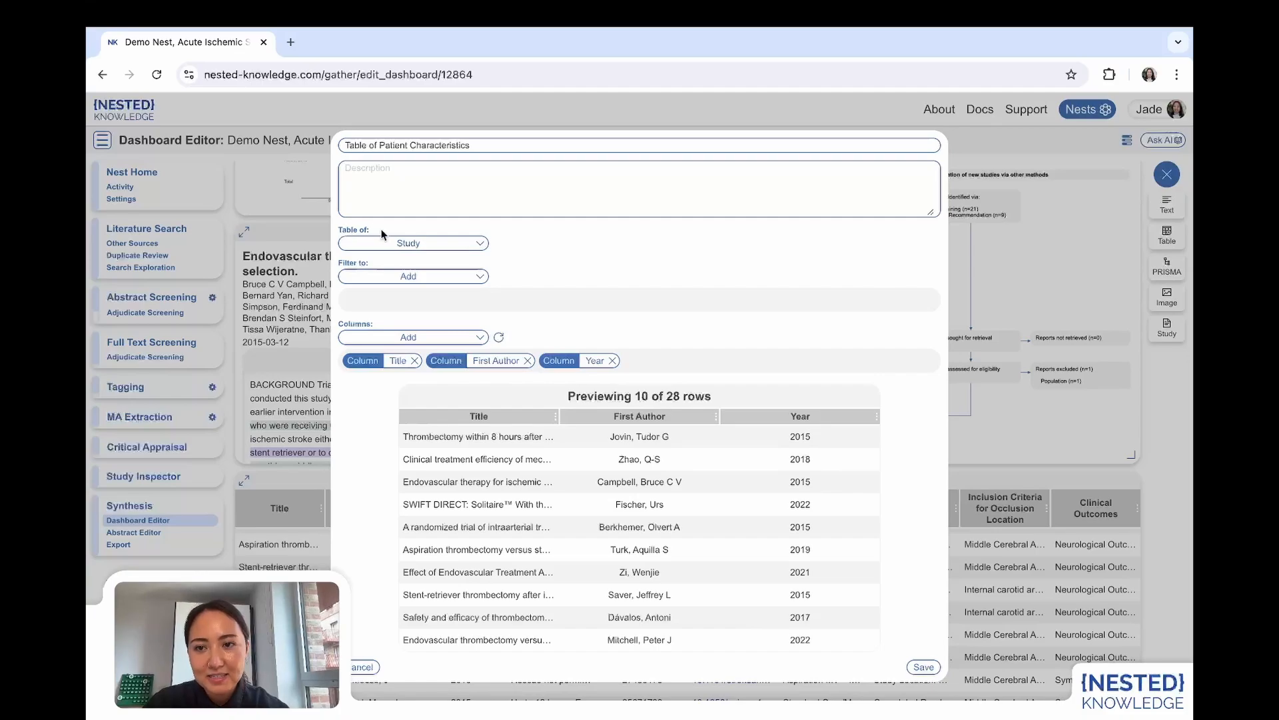
left_click(390, 281)
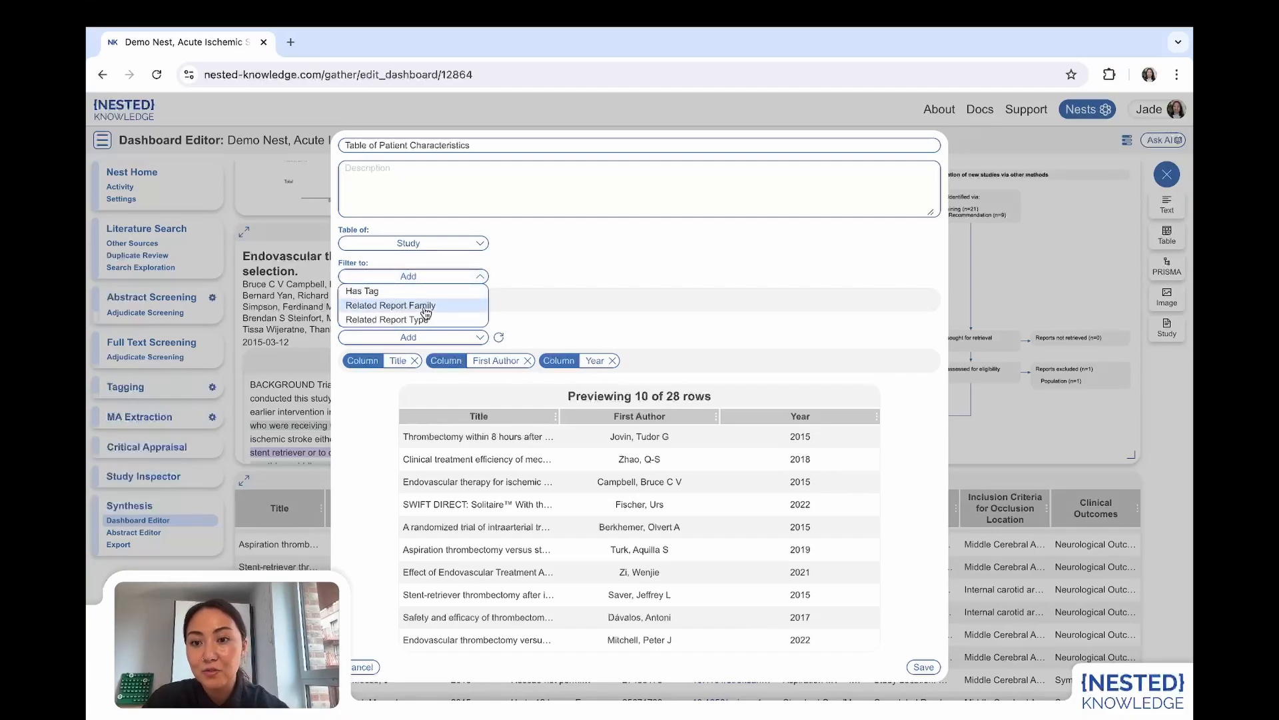
left_click(533, 318)
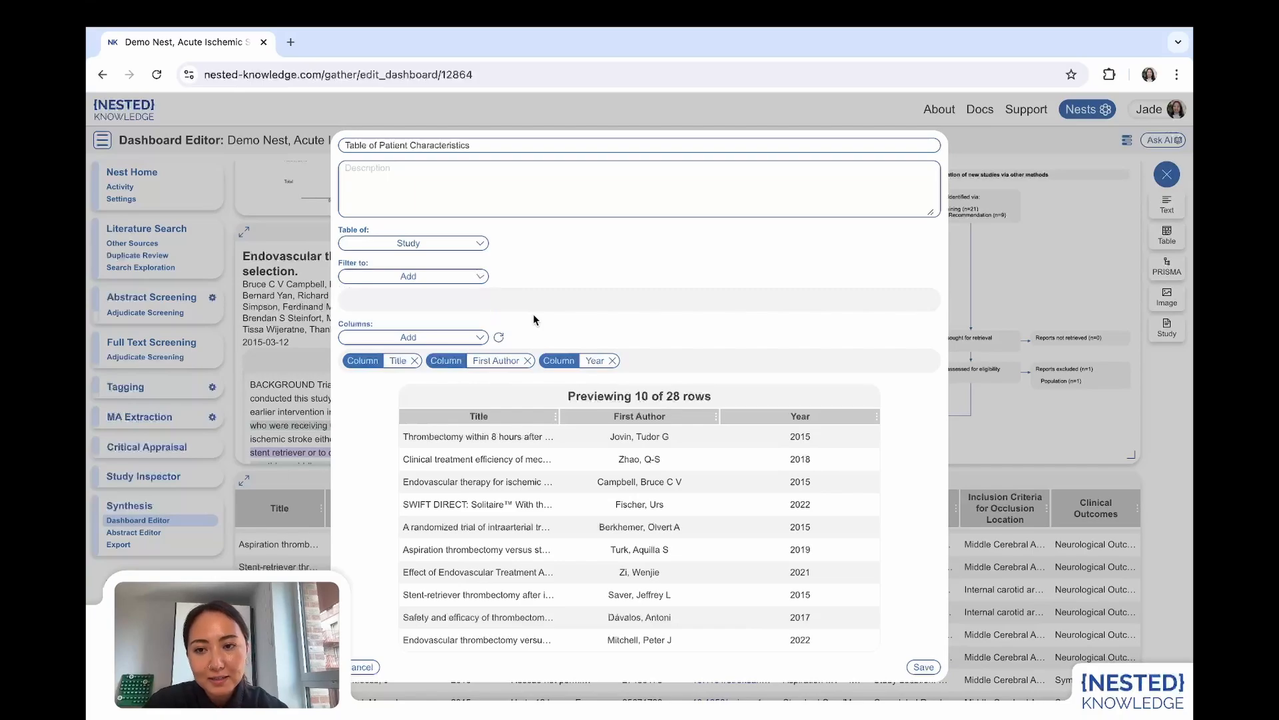
Add DOI and Journal as bibliographic data columns to the study table.
left_click(432, 341)
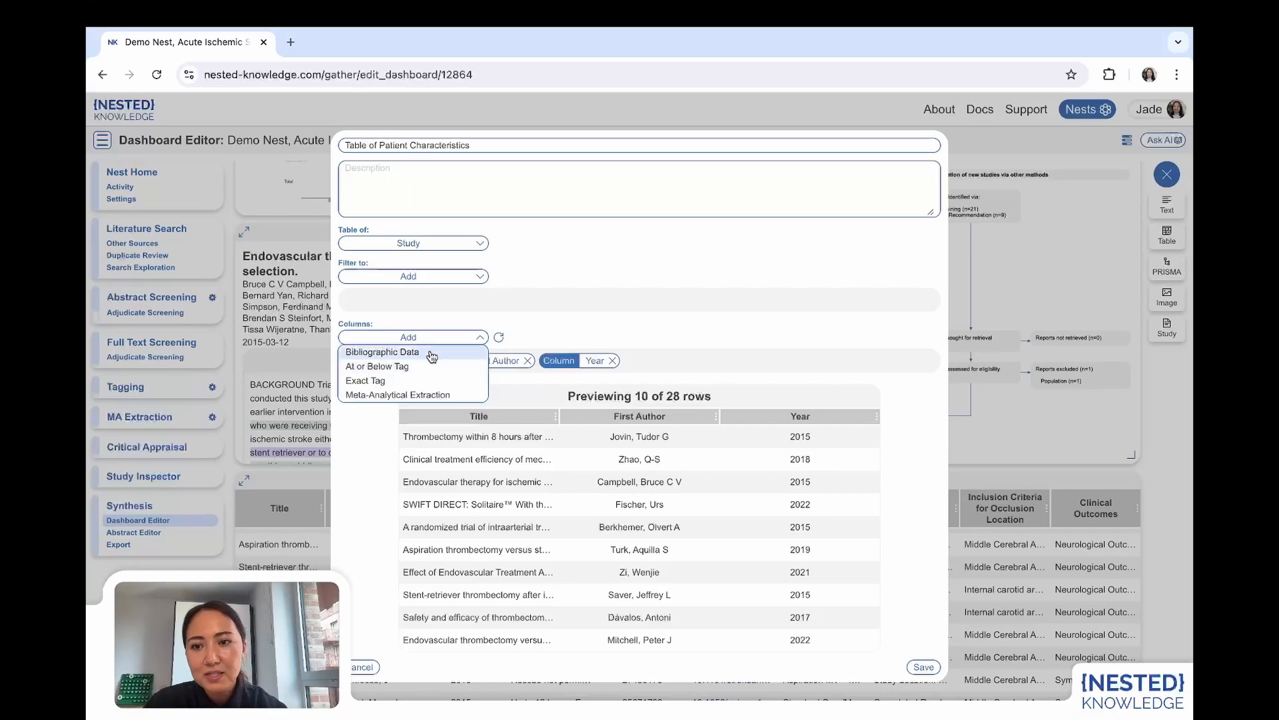
left_click(430, 351)
left_click(545, 340)
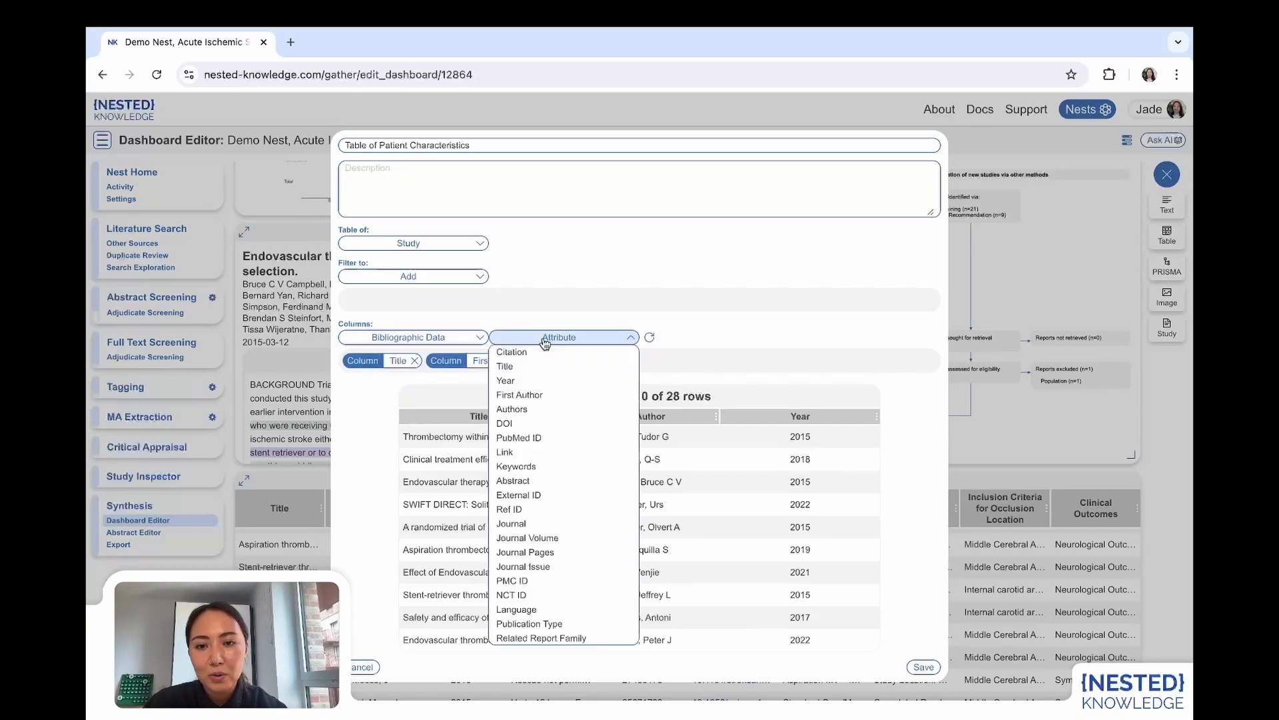
left_click(527, 423)
left_click(436, 340)
left_click(408, 351)
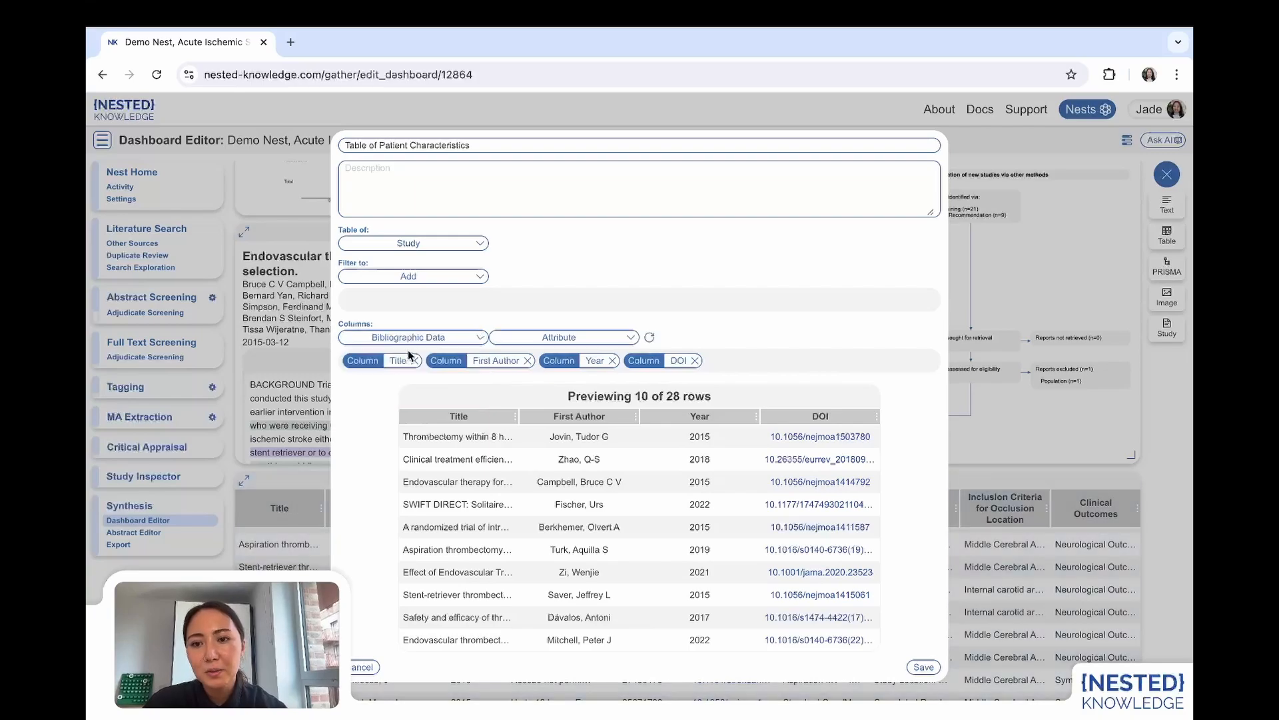
left_click(559, 338)
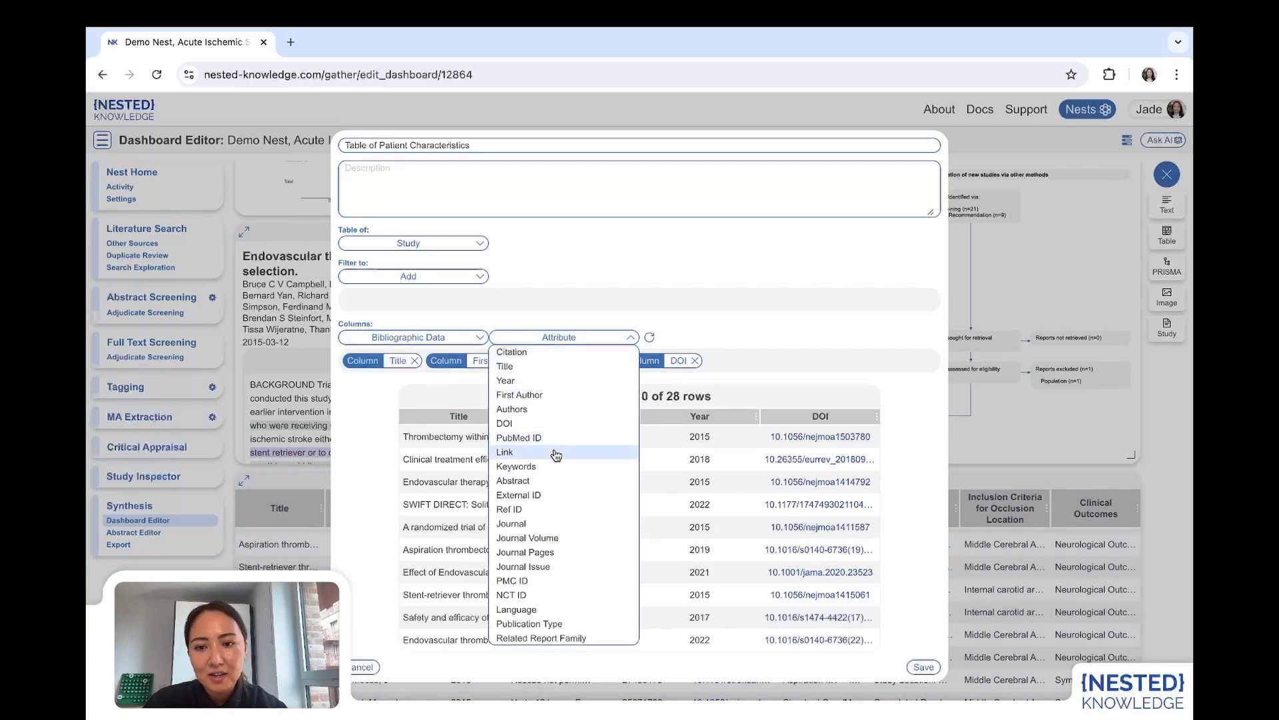
left_click(536, 524)
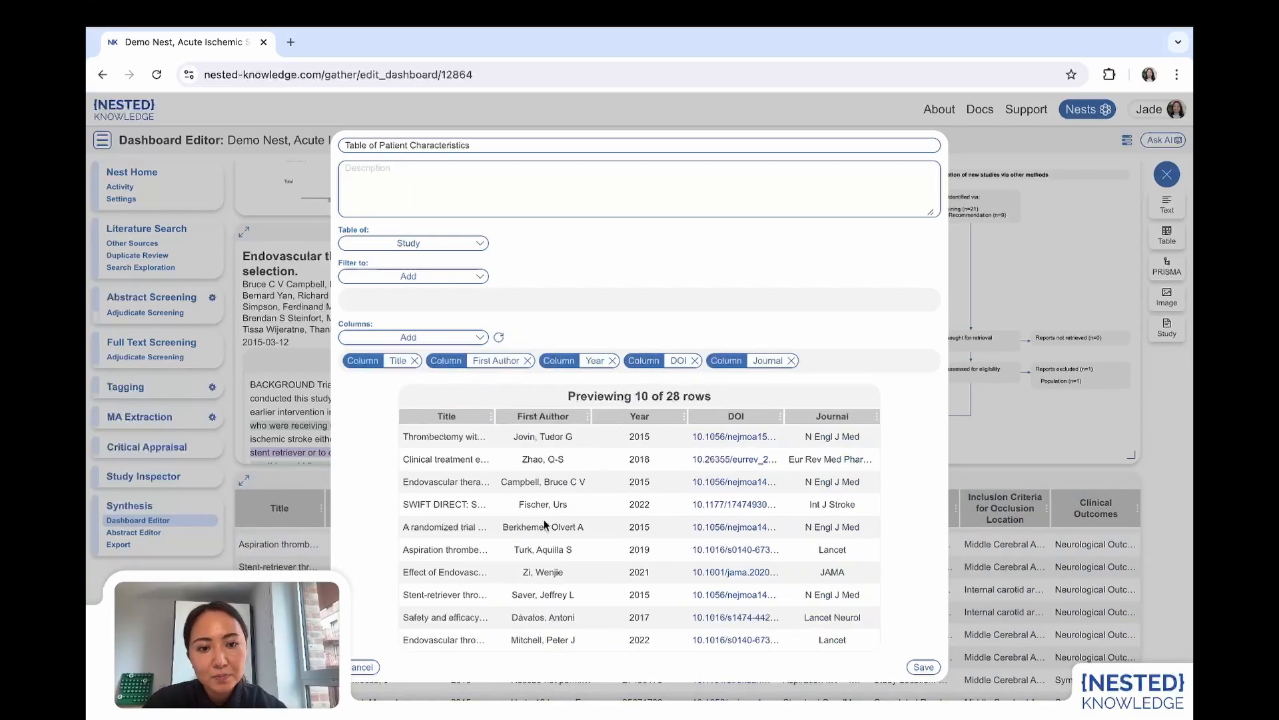
Add an At or Below Tag column for Interventions to the study table.
left_click(394, 338)
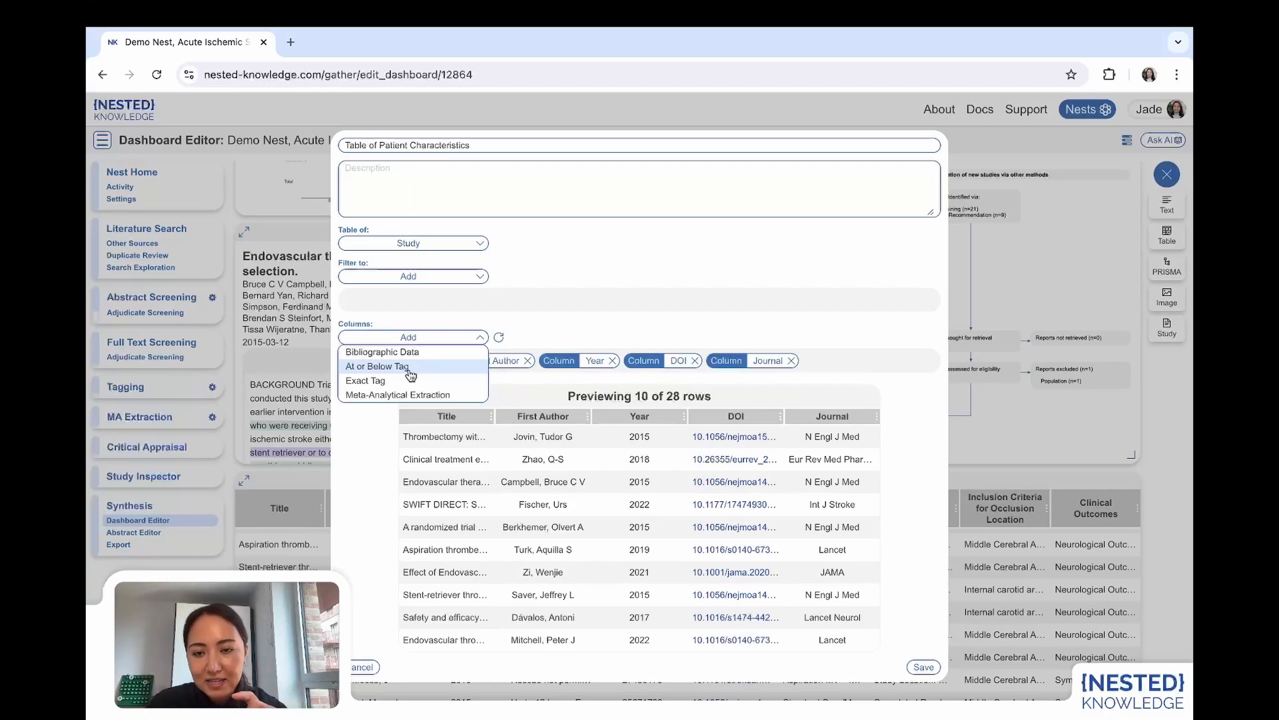
left_click(408, 367)
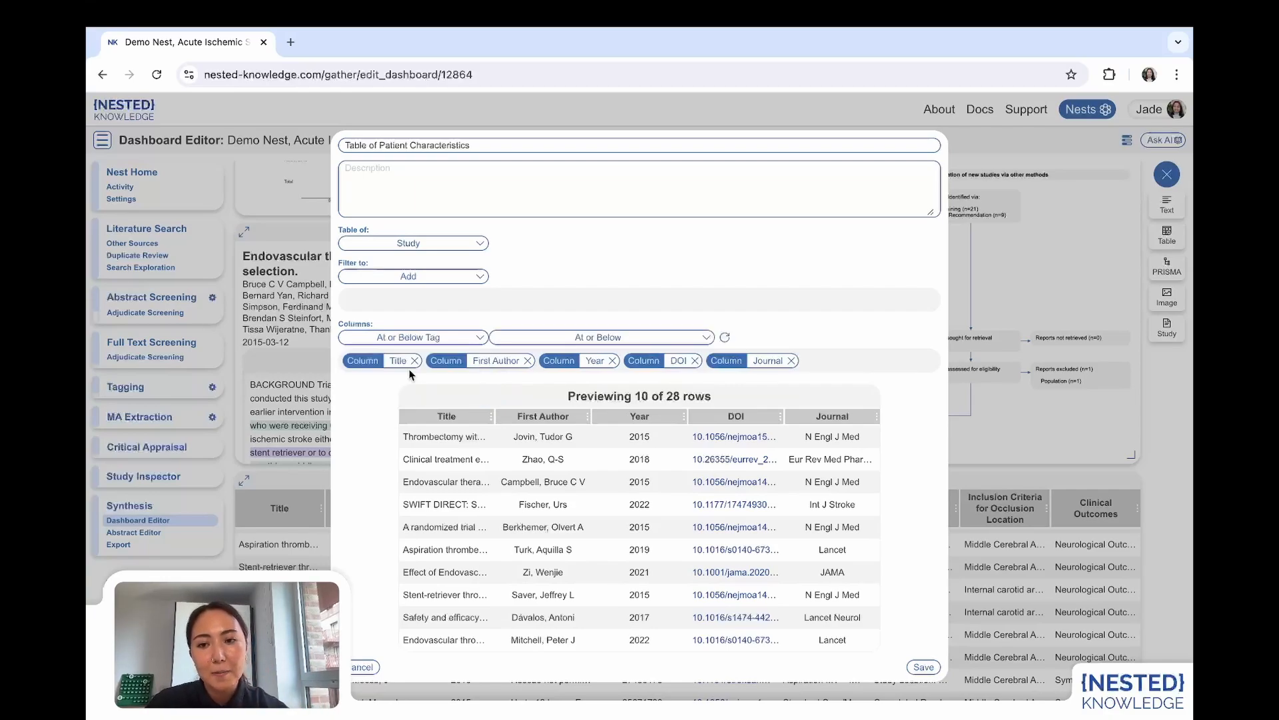
left_click(540, 342)
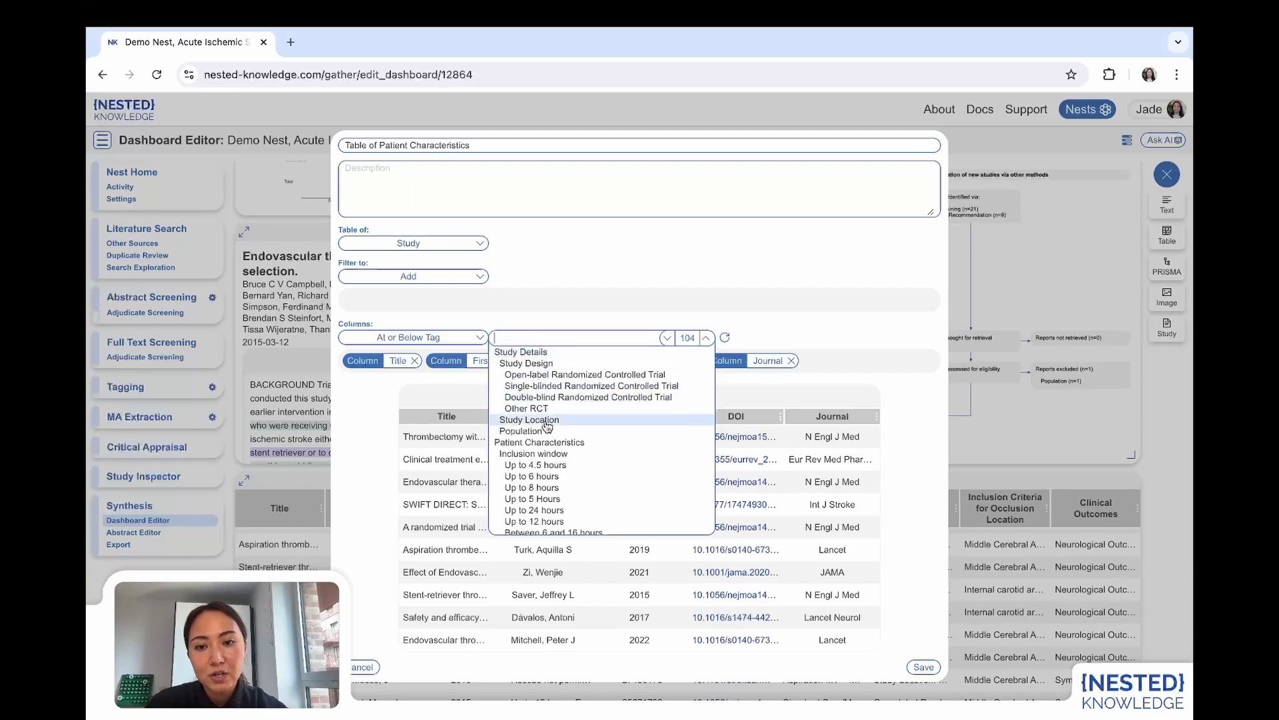
scroll(547, 431, "down", 10)
scroll(547, 432, "down", 5)
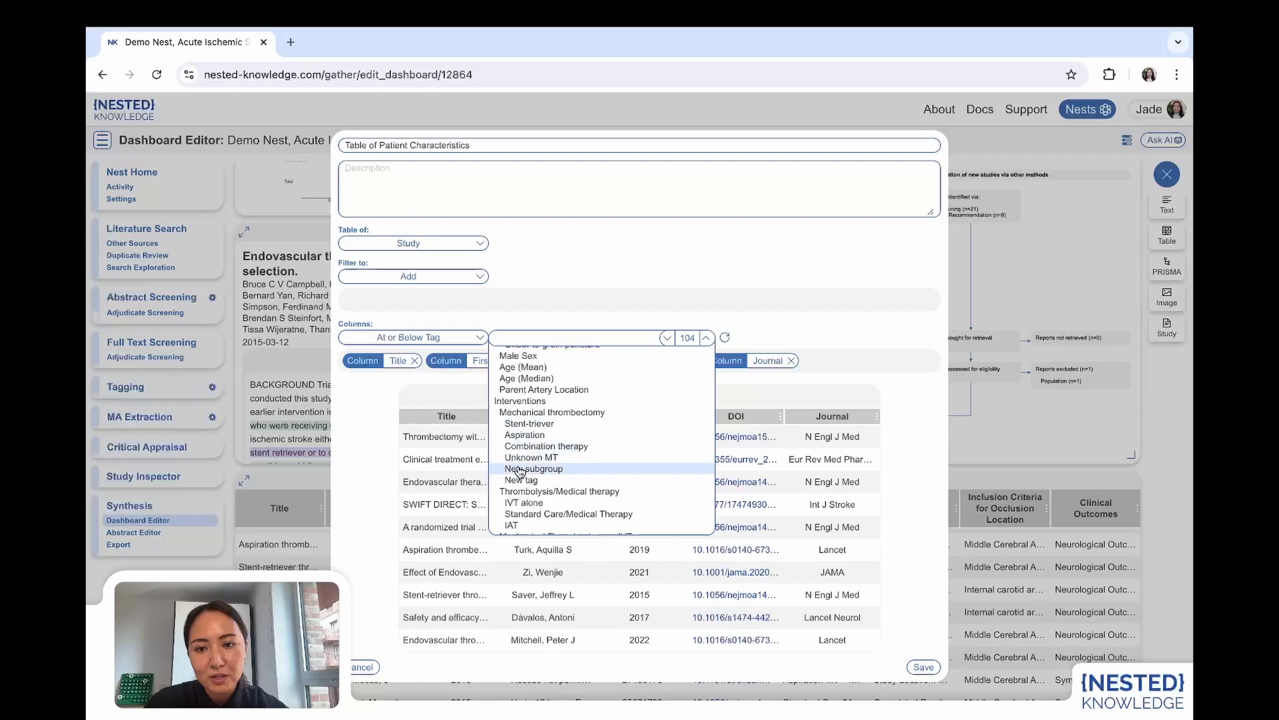
left_click(520, 404)
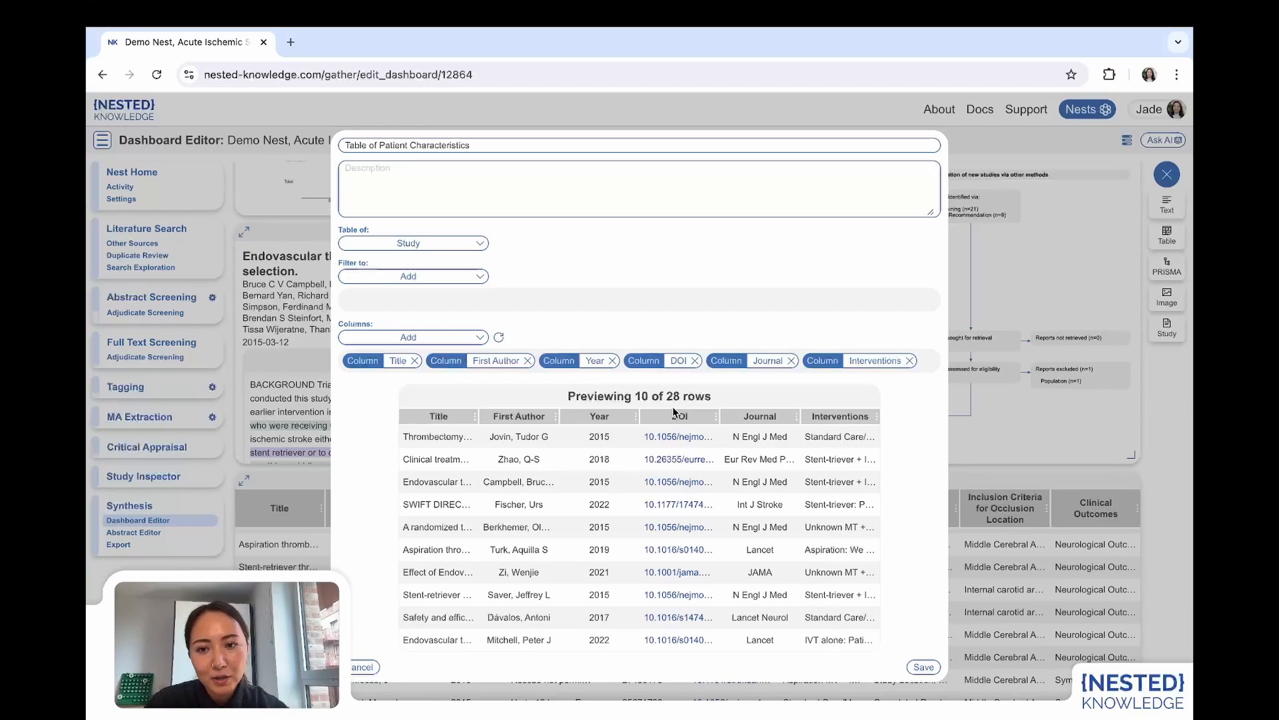
Add an Exact Tag column for Stent-triever to the study table and check it in the preview.
left_click(426, 342)
left_click(373, 379)
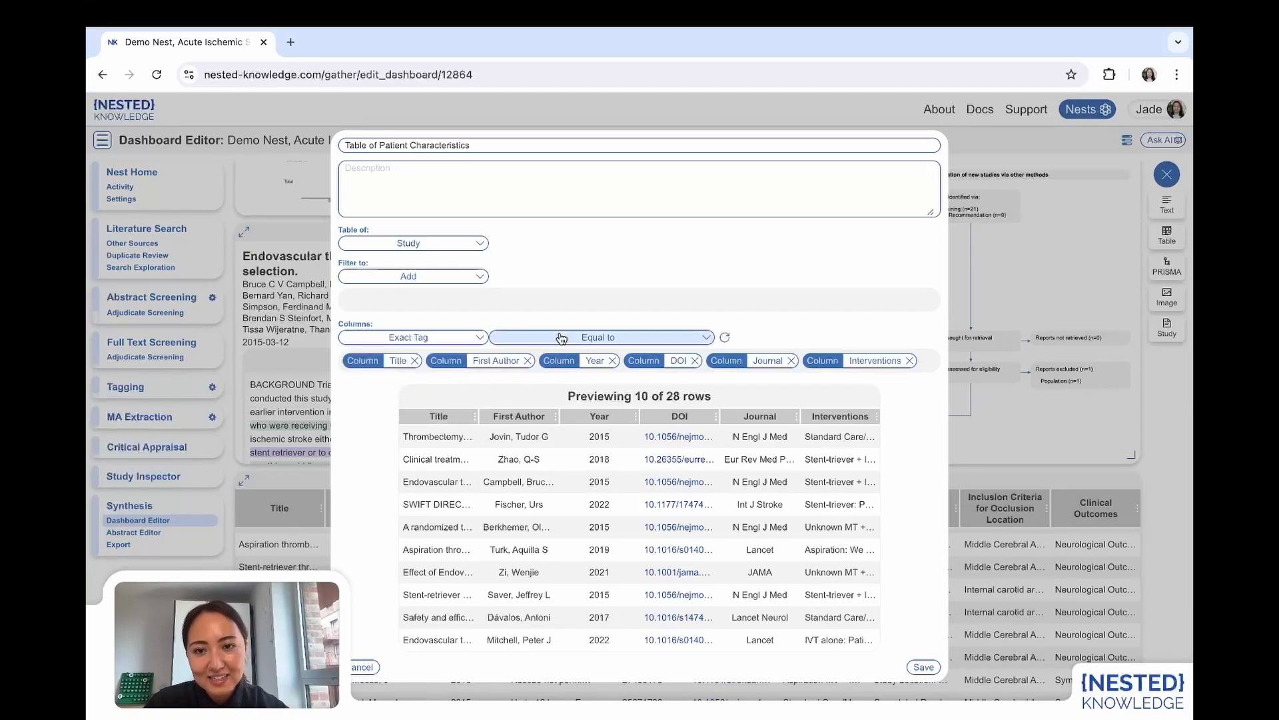
left_click(559, 335)
scroll(559, 441, "down", 10)
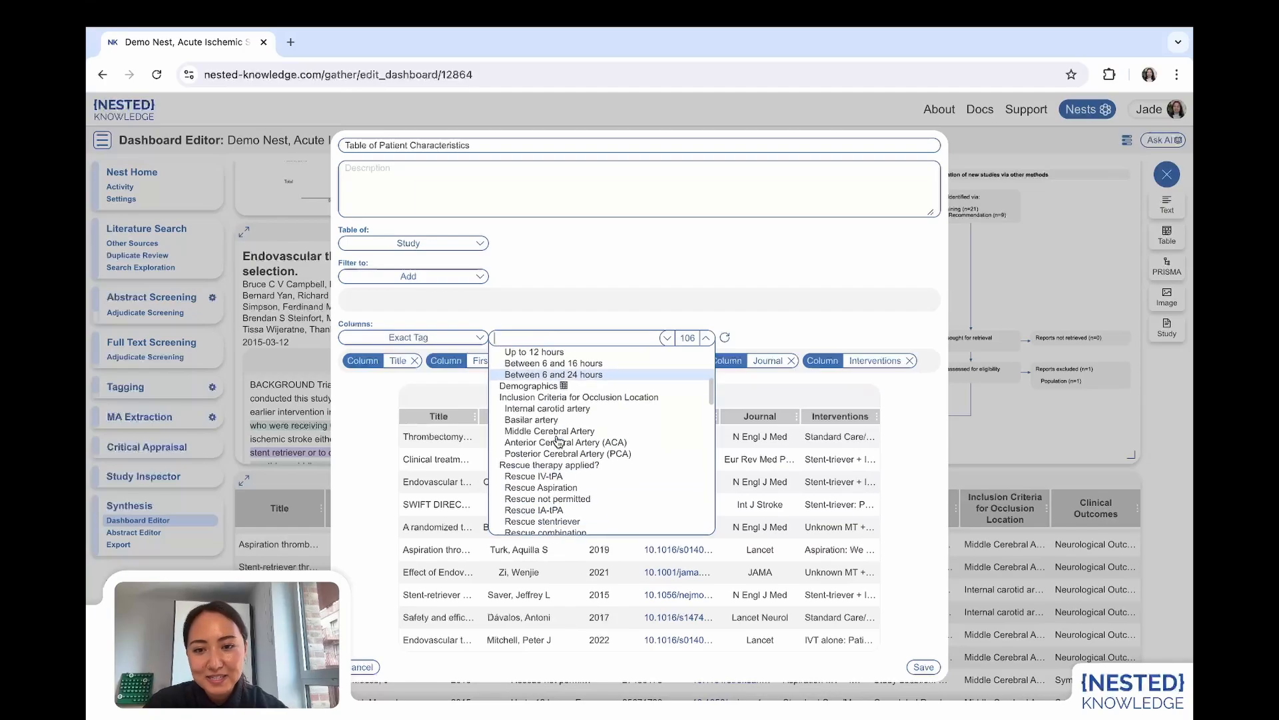
scroll(558, 441, "down", 5)
scroll(526, 410, "up", 1)
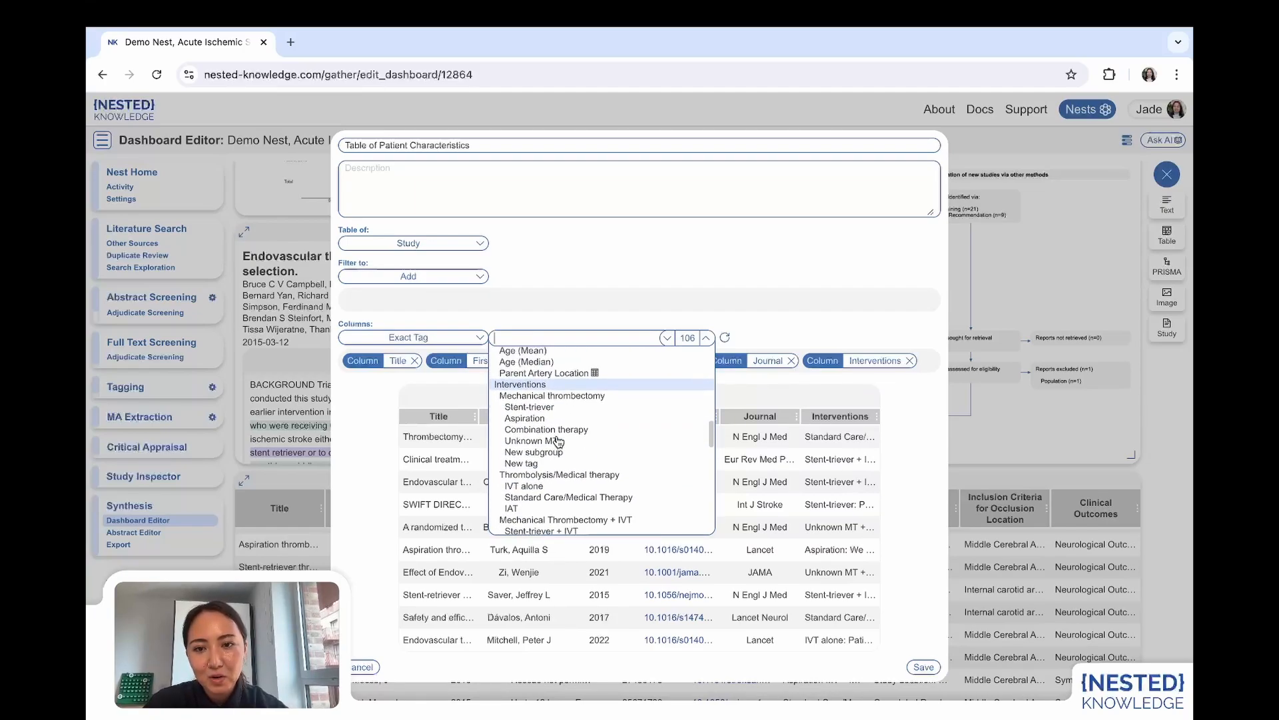
left_click(522, 405)
scroll(763, 582, "right", 3)
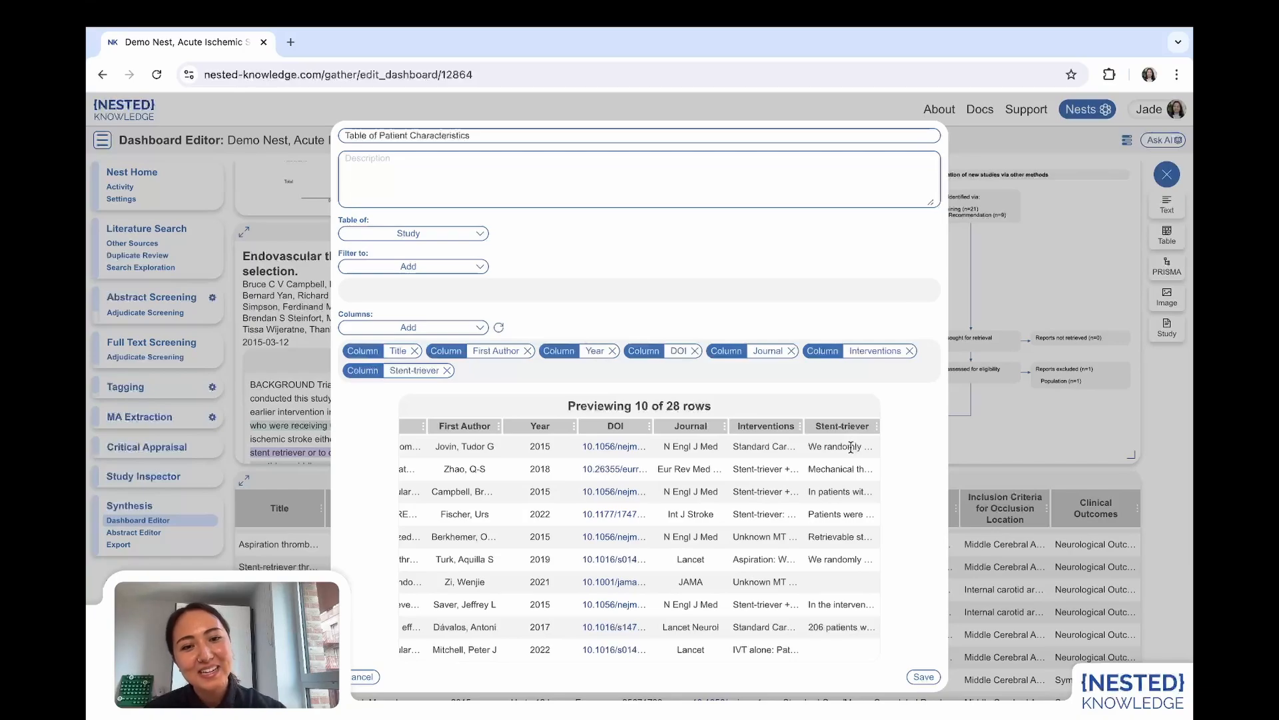
Add an Exact Tag column for the Mortality table tag and check its sub-columns in the preview.
left_click(414, 327)
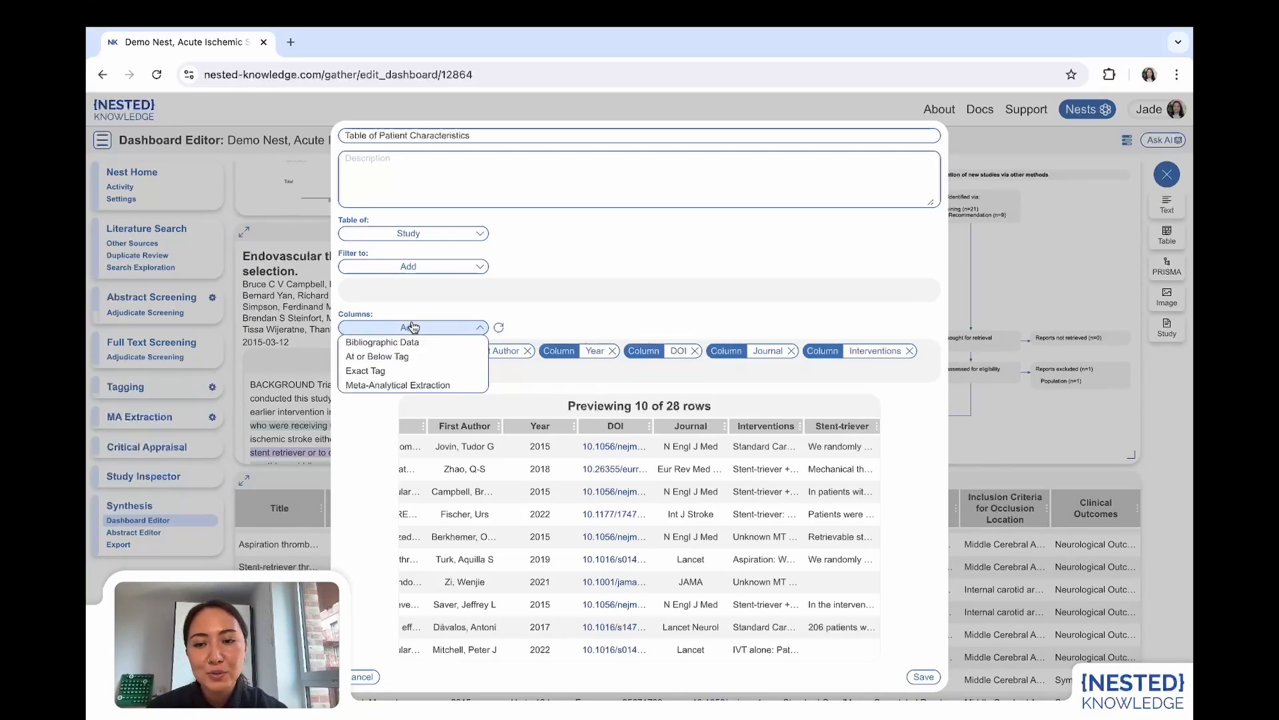
left_click(399, 372)
left_click(583, 327)
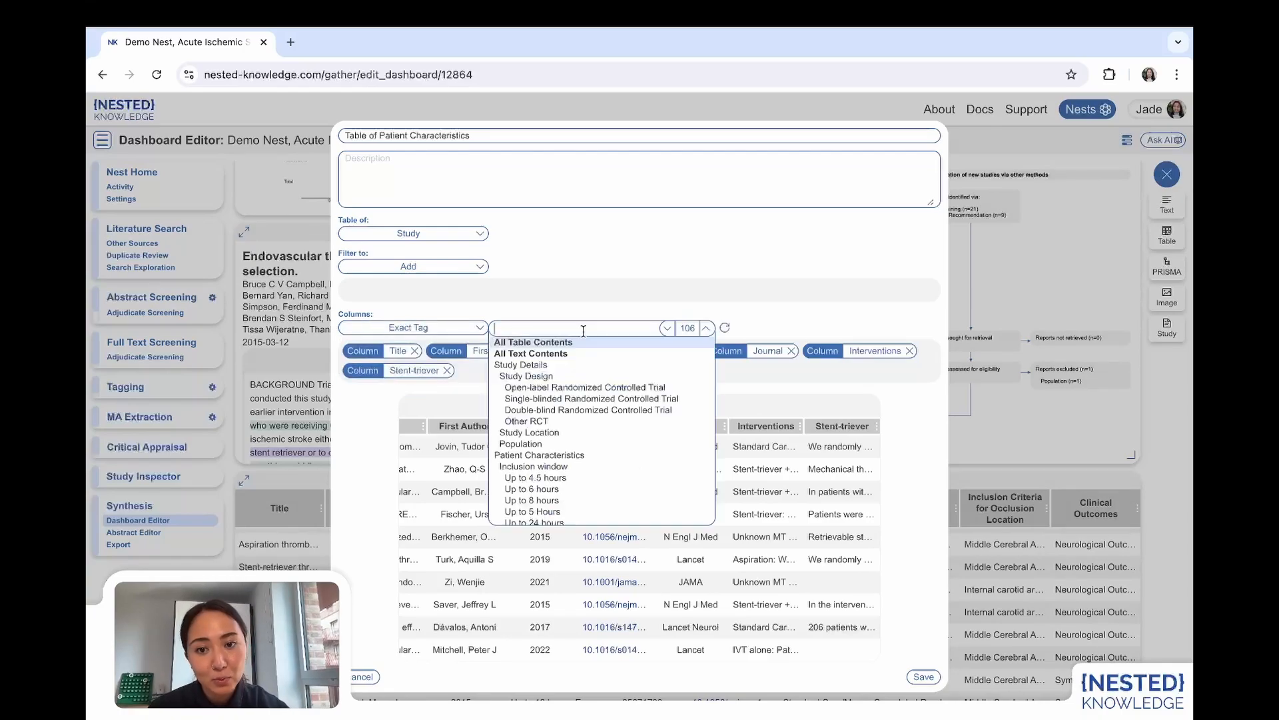
scroll(581, 441, "down", 10)
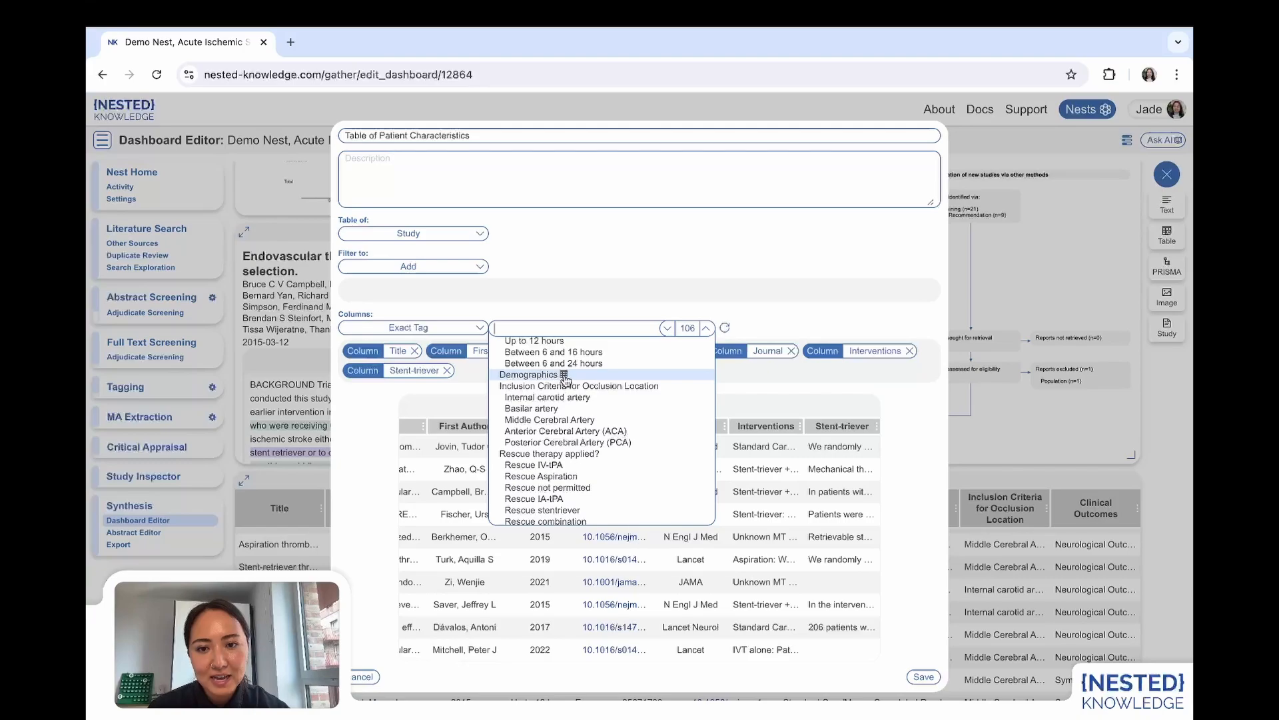
scroll(558, 436, "down", 3)
scroll(557, 436, "down", 15)
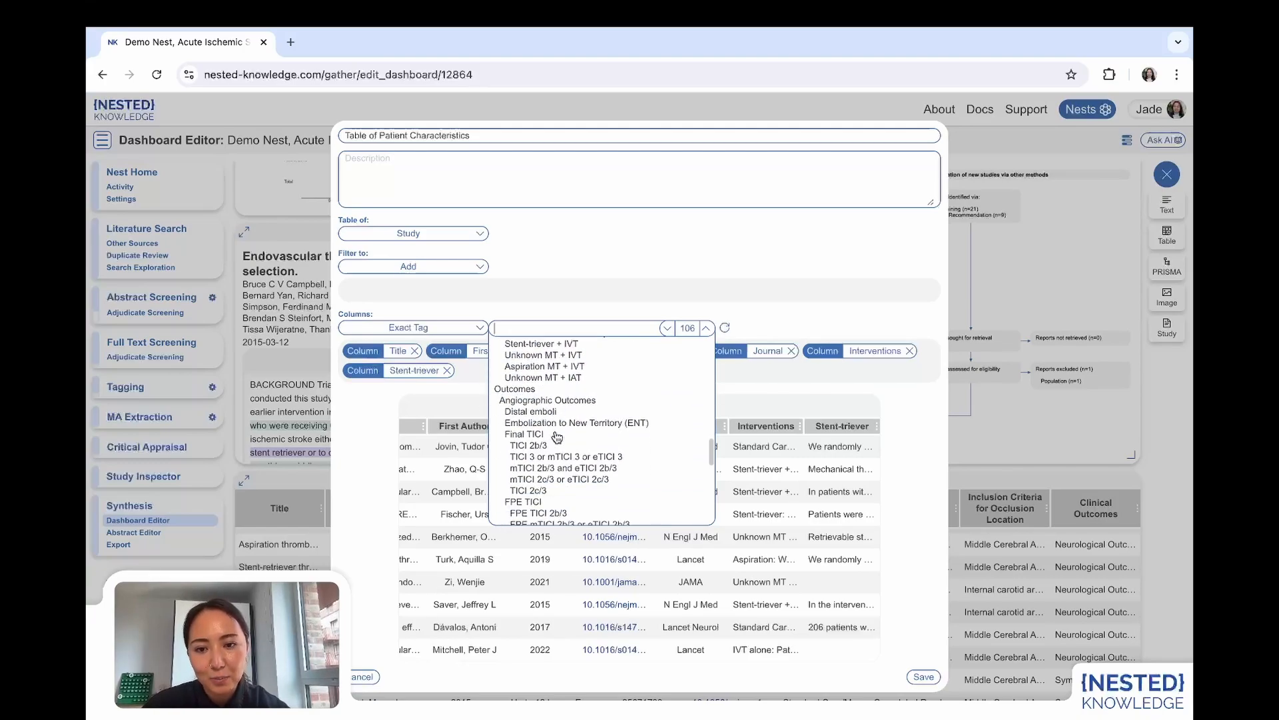
scroll(557, 434, "down", 2)
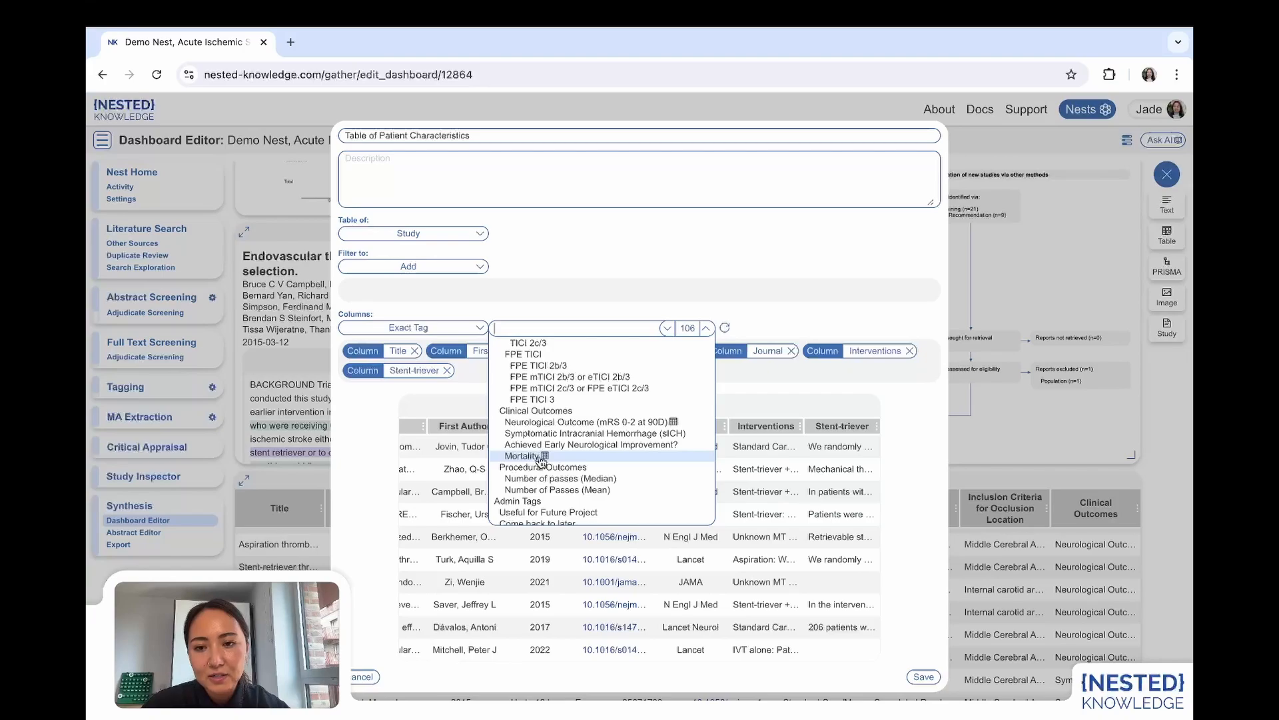
left_click(523, 456)
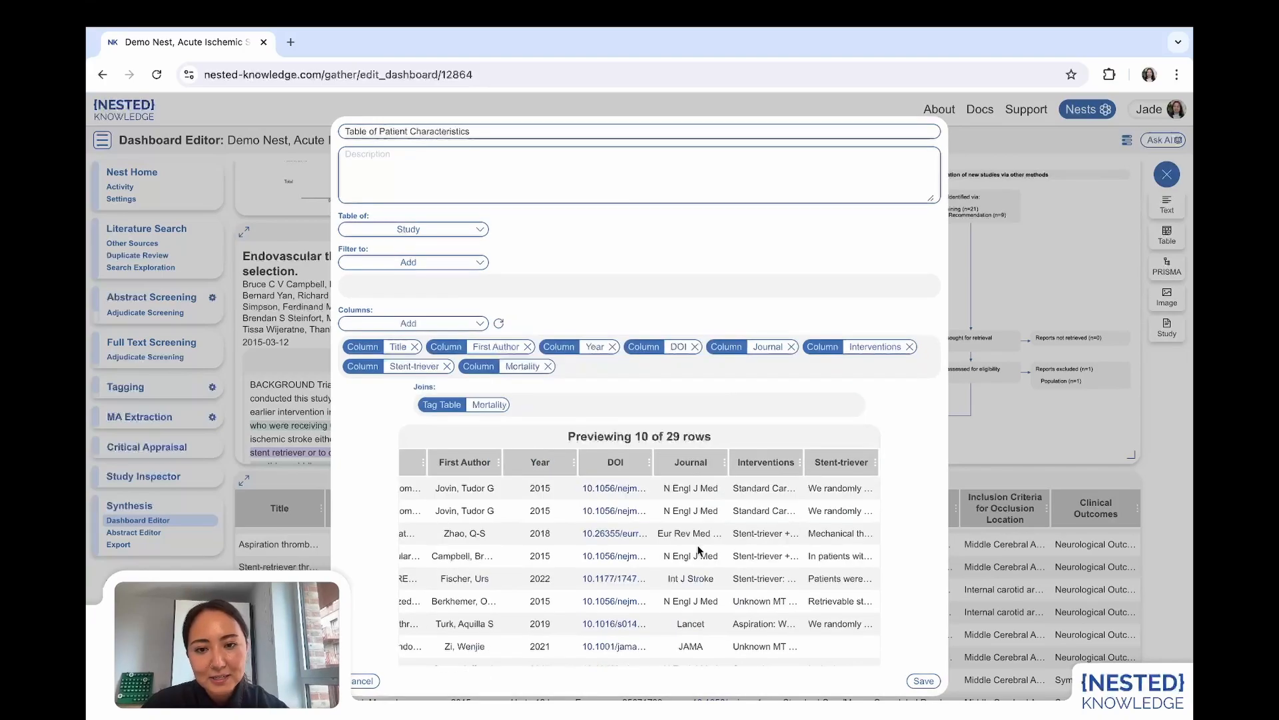
scroll(698, 550, "right", 5)
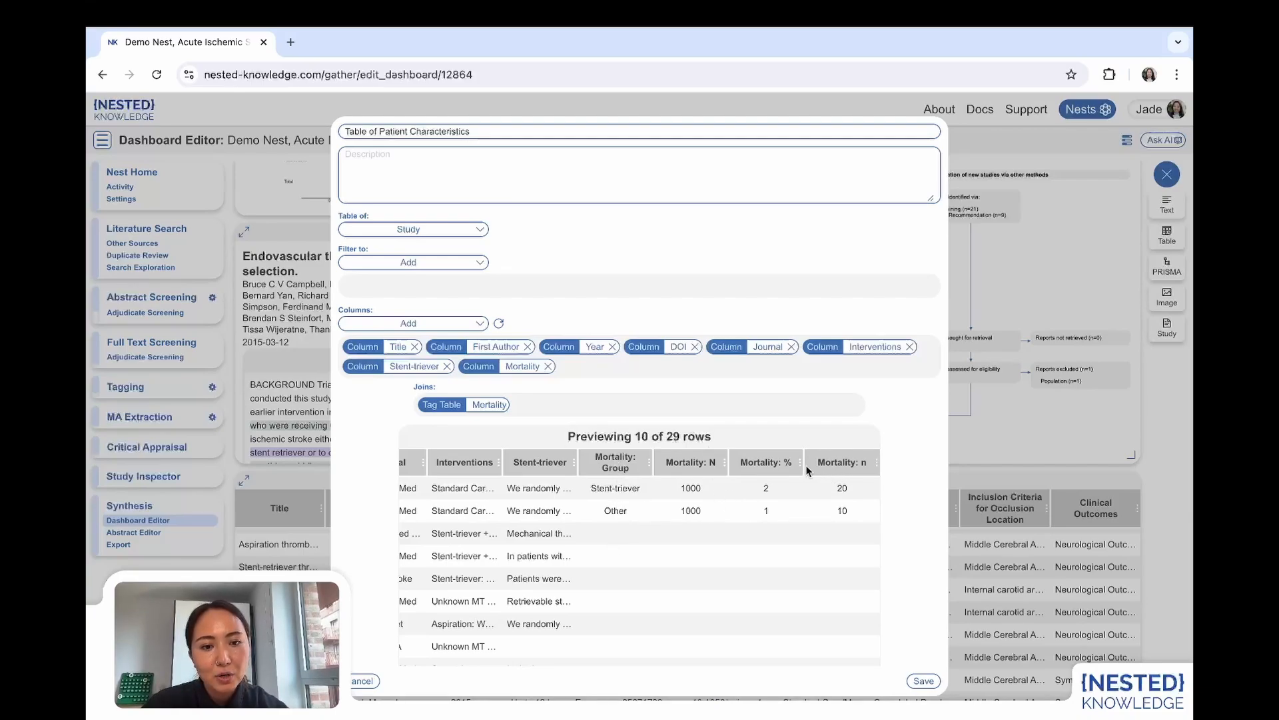
Add an Exact Tag column for the Neurological Outcome (mRS 0-2 at 90D) table tag.
left_click(434, 324)
left_click(386, 367)
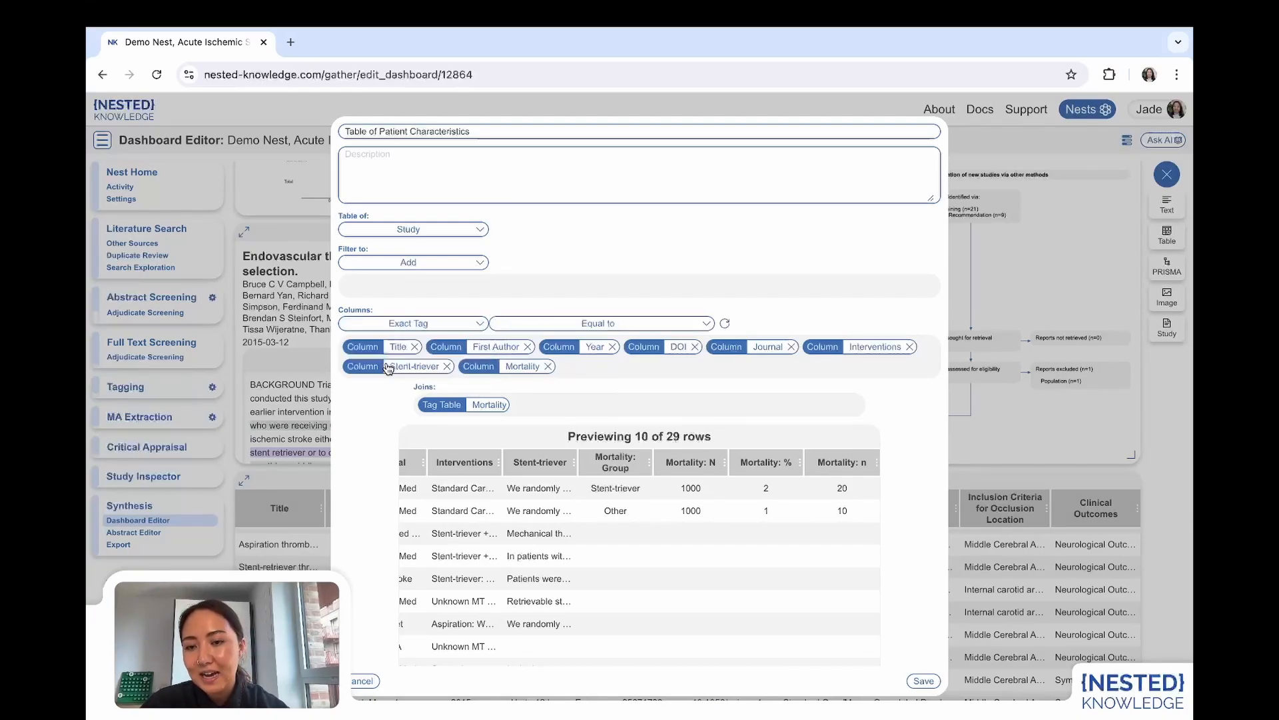
left_click(586, 324)
scroll(560, 384, "down", 15)
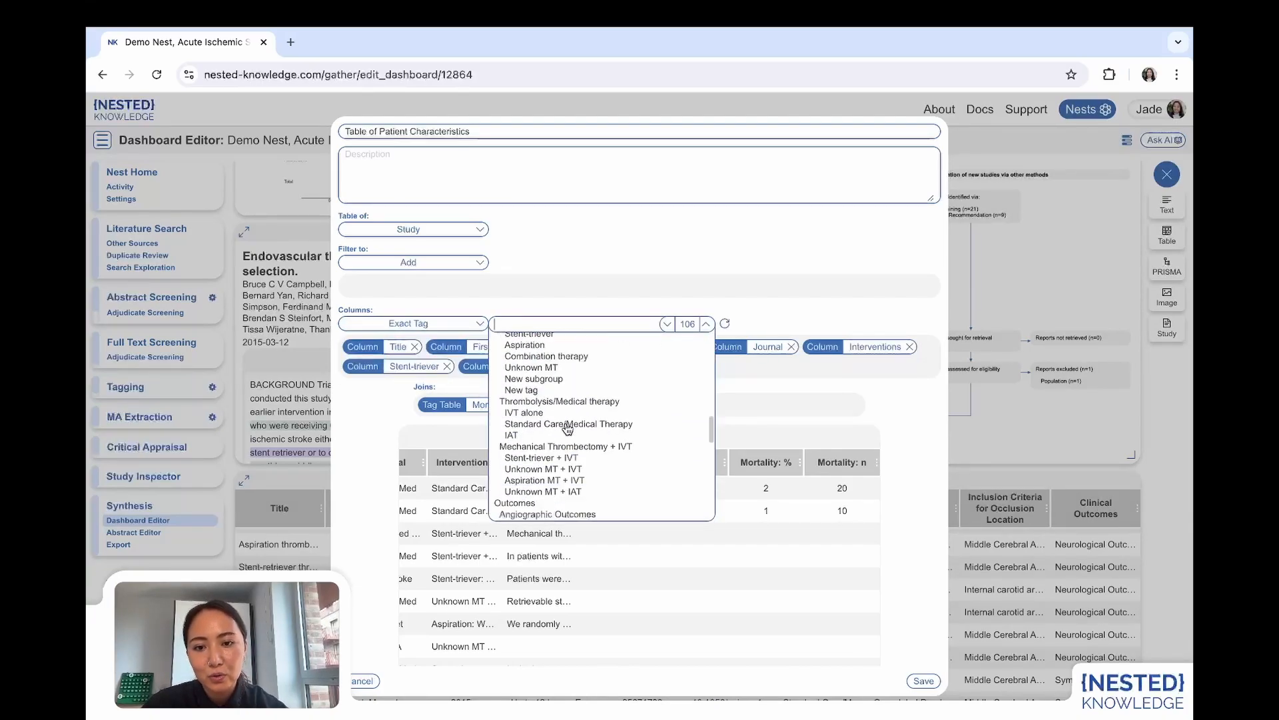
left_click(543, 430)
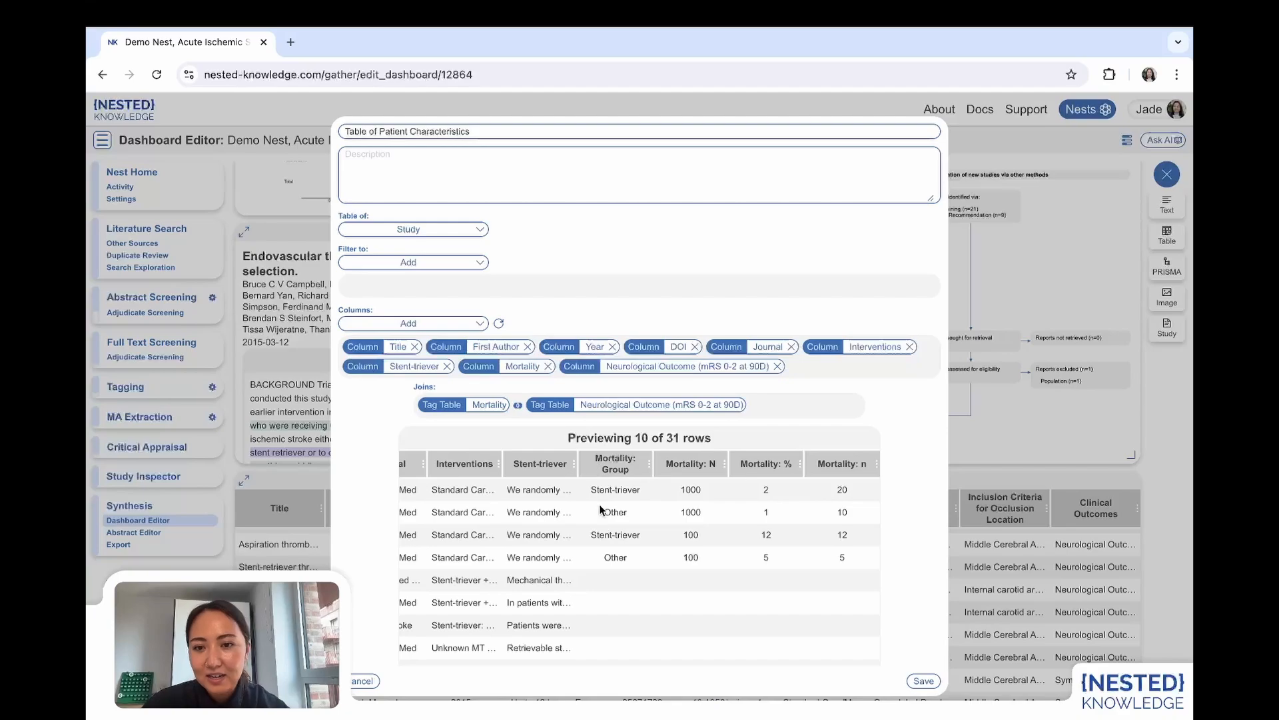
Join the Mortality and Neurological Outcome tag tables on Group only by removing the N, % and n matches.
left_click(519, 406)
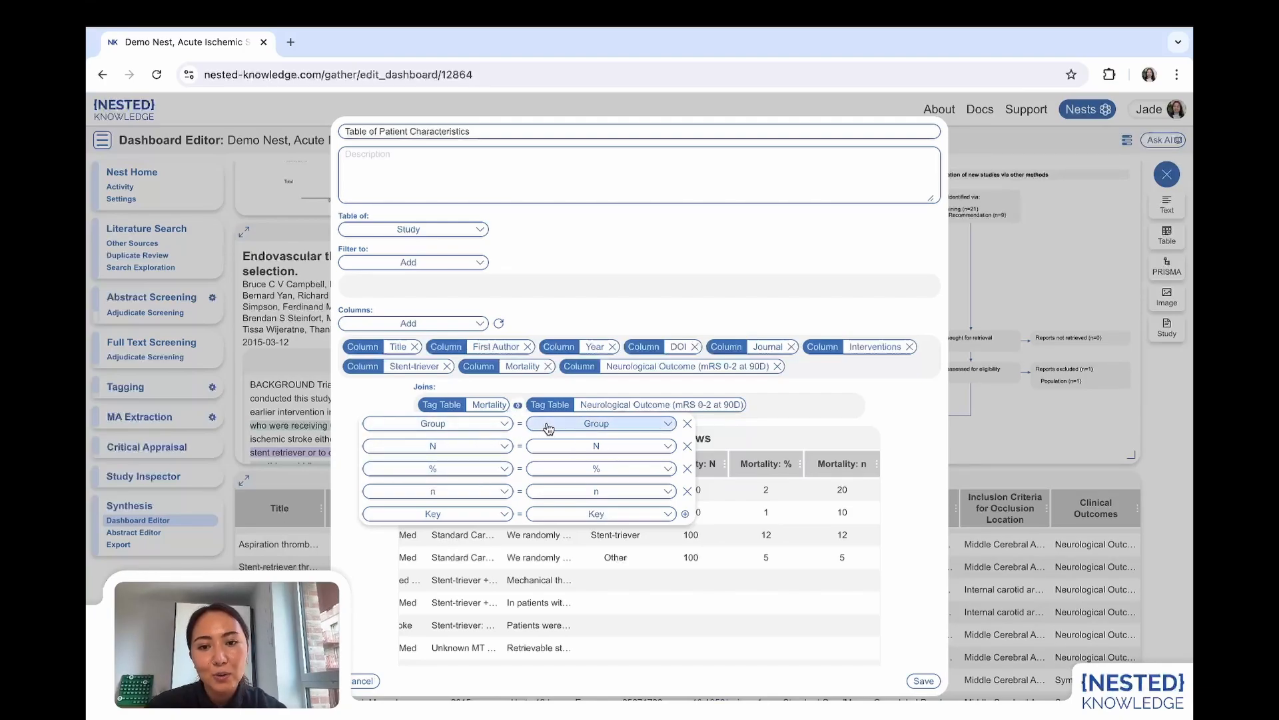
left_click(687, 446)
left_click(687, 446)
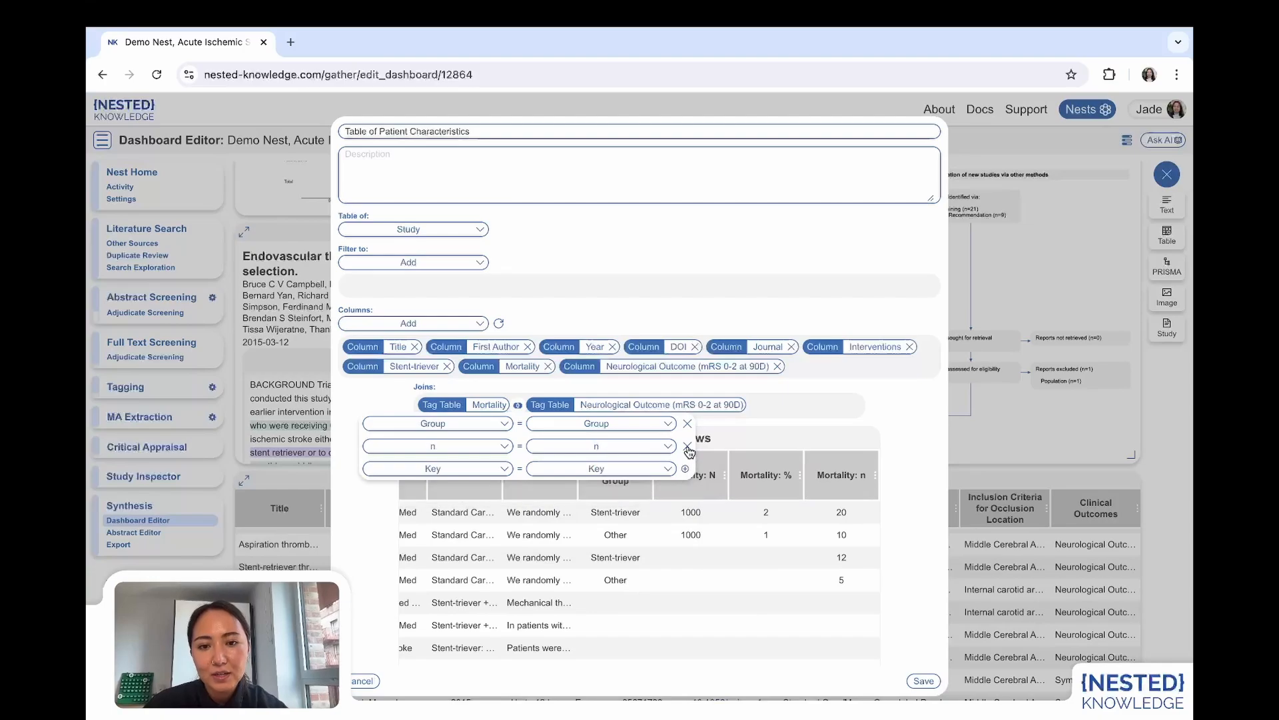
left_click(687, 447)
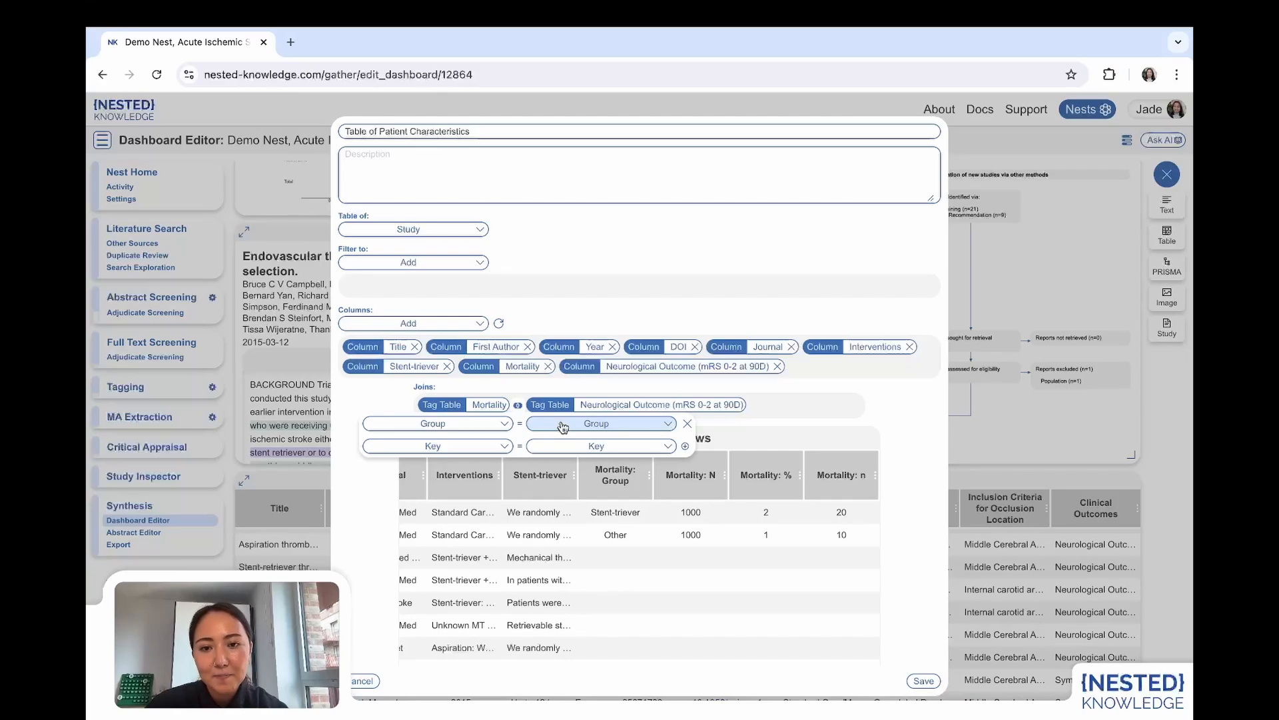
left_click(765, 426)
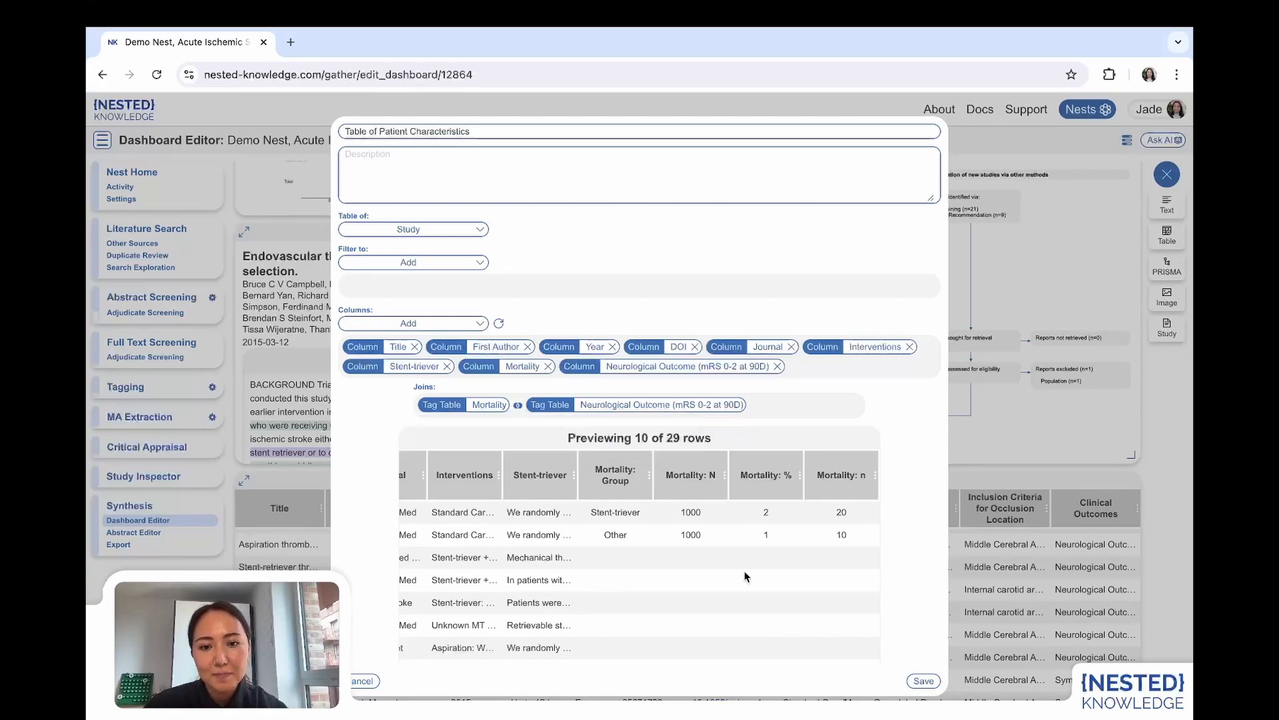
Check the joined Mortality and Neurological Outcome columns in the preview and save the Table of Patient Characteristics.
scroll(745, 577, "right", 3)
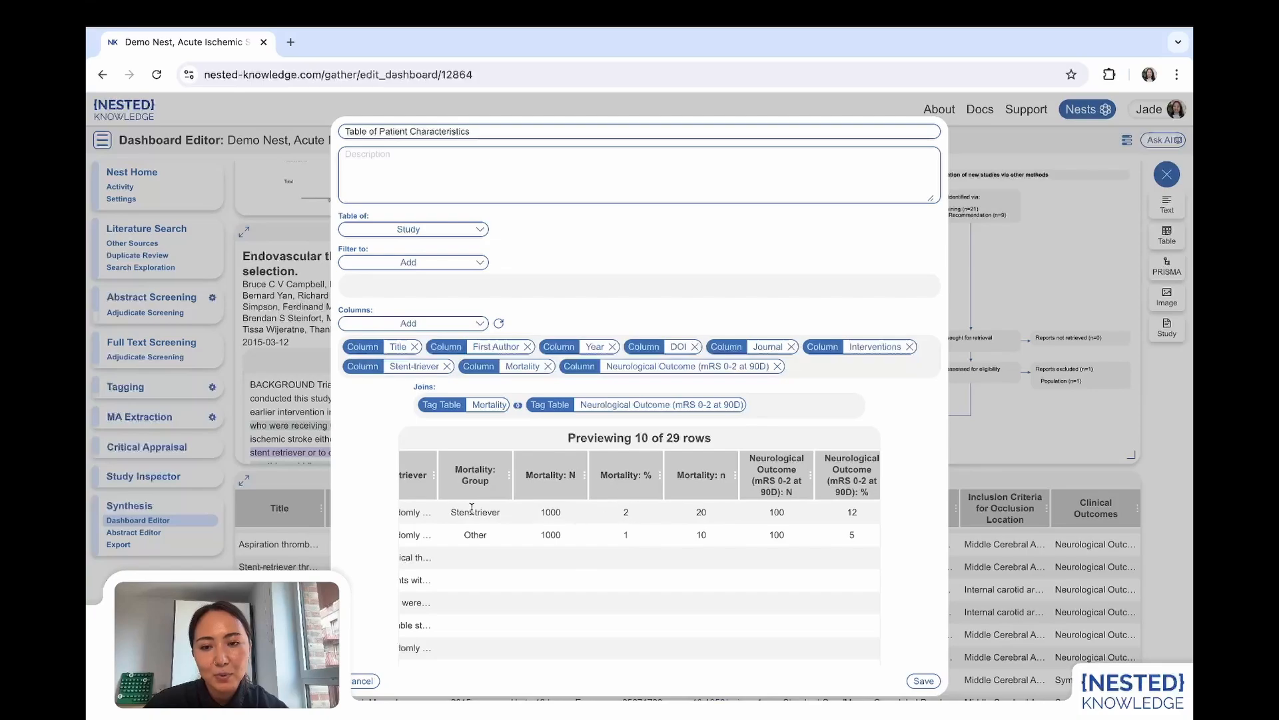
scroll(606, 589, "right", 2)
scroll(607, 585, "right", 1)
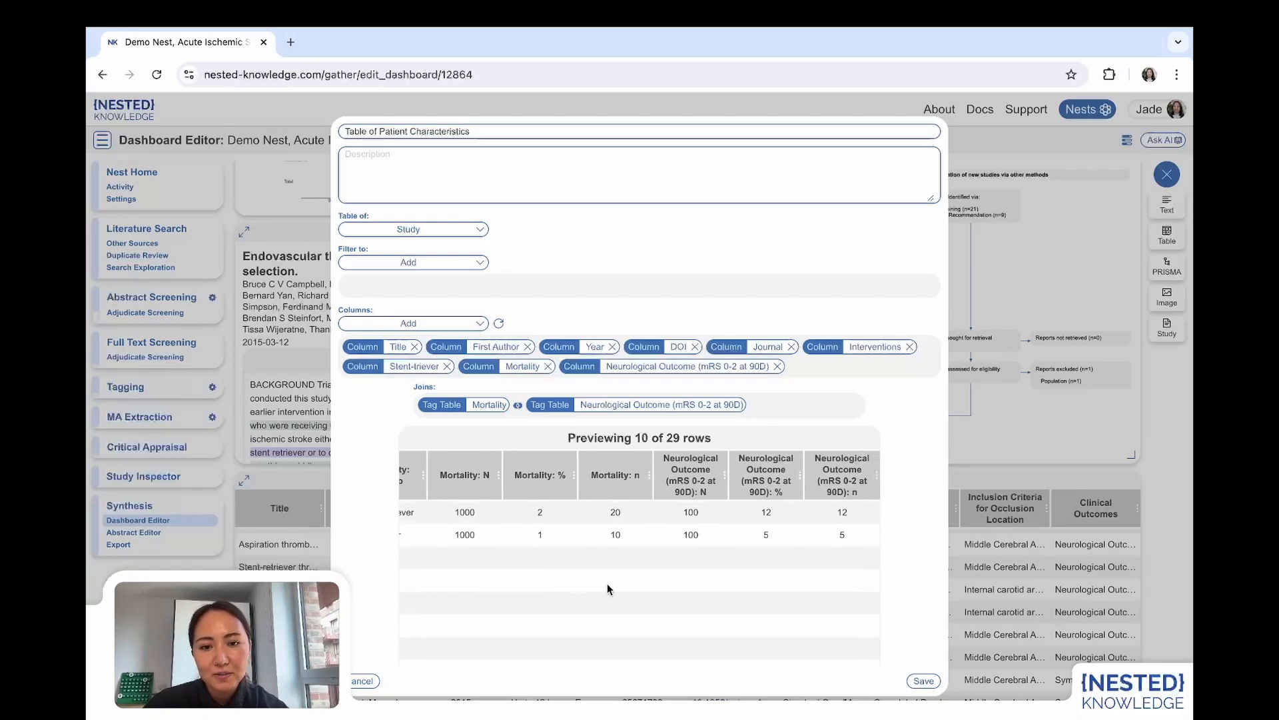
scroll(546, 527, "left", 1)
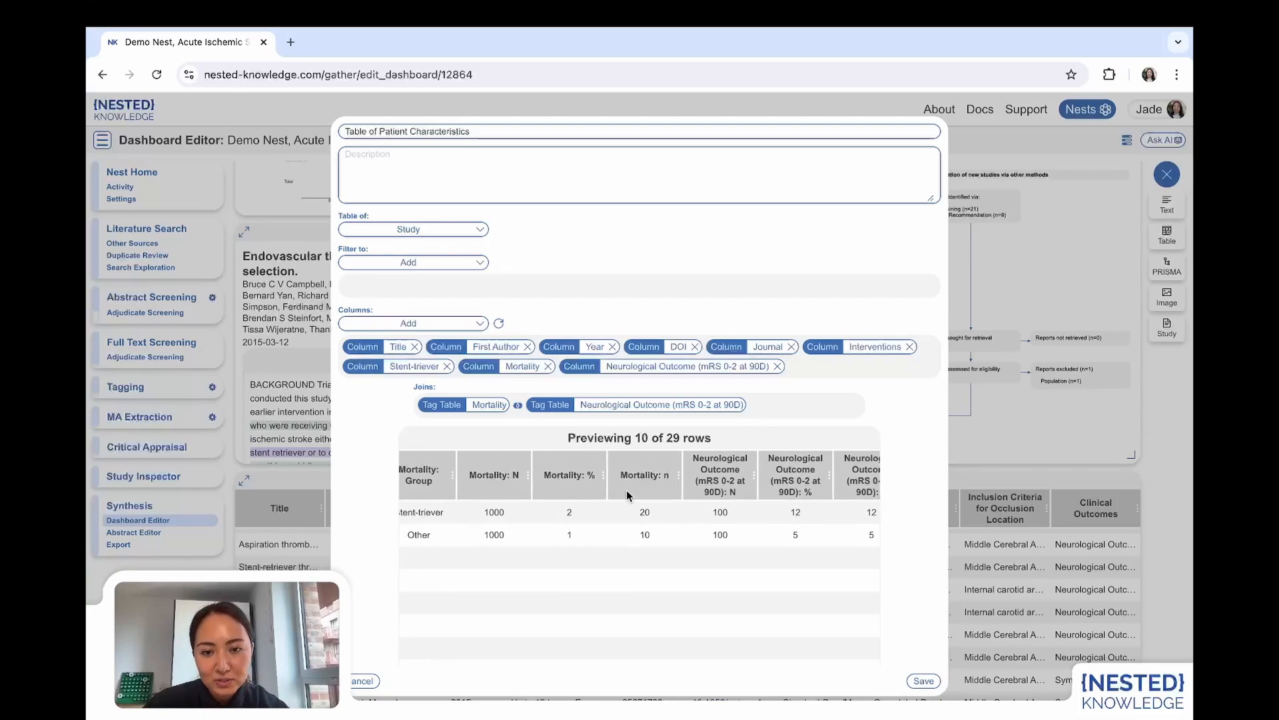
scroll(845, 535, "right", 1)
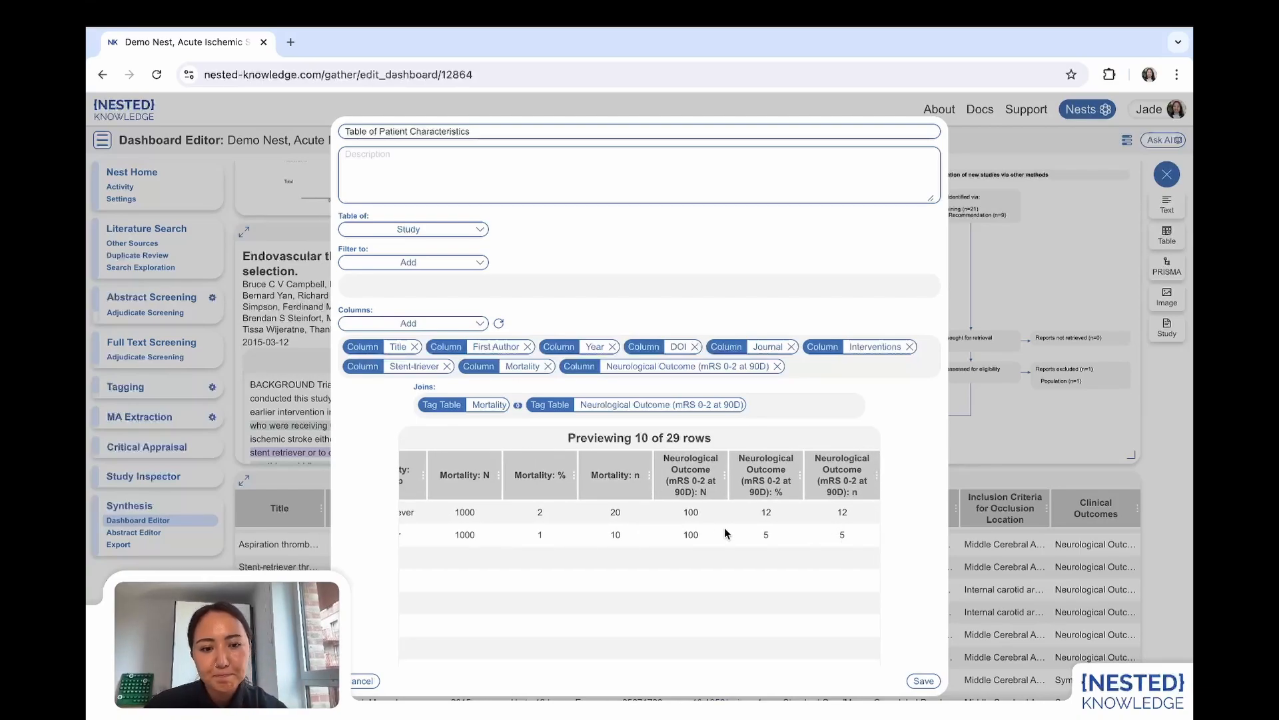
scroll(725, 526, "left", 5)
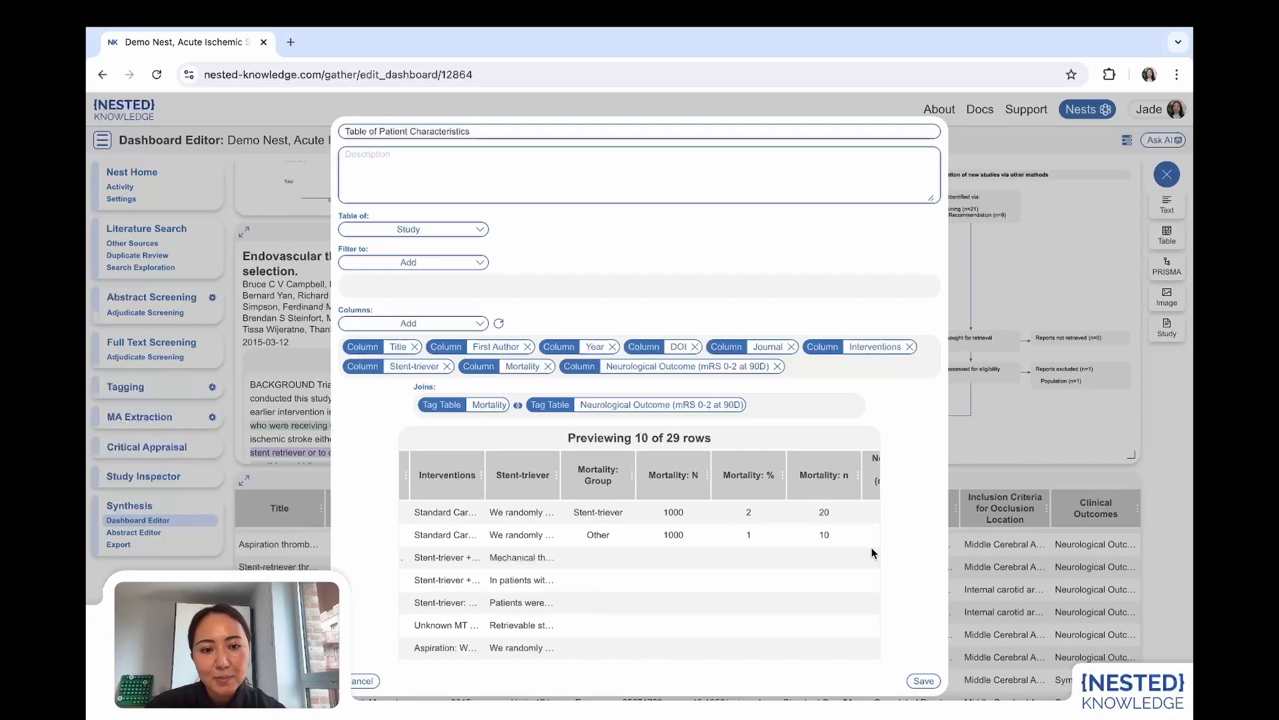
left_click(924, 680)
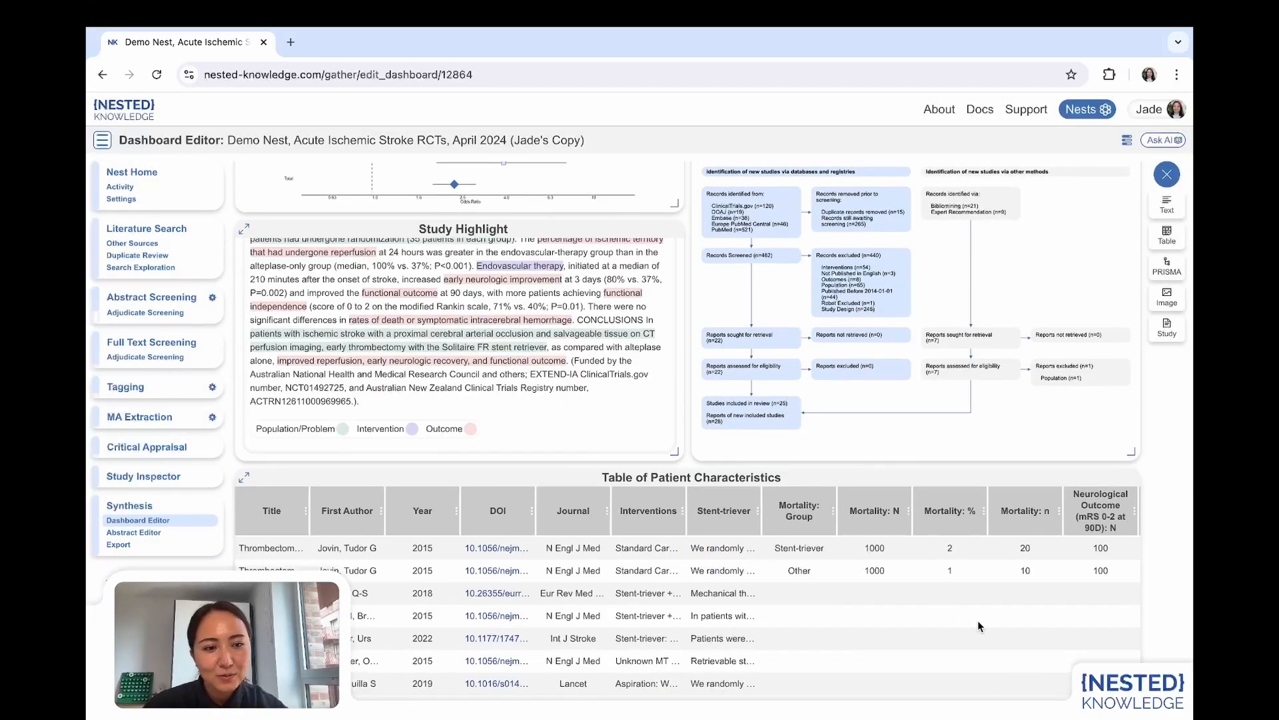
Move the Table of Patient Characteristics directly below the three text cards and make it taller to fit about 15 rows.
left_click_drag(788, 511, 778, 324)
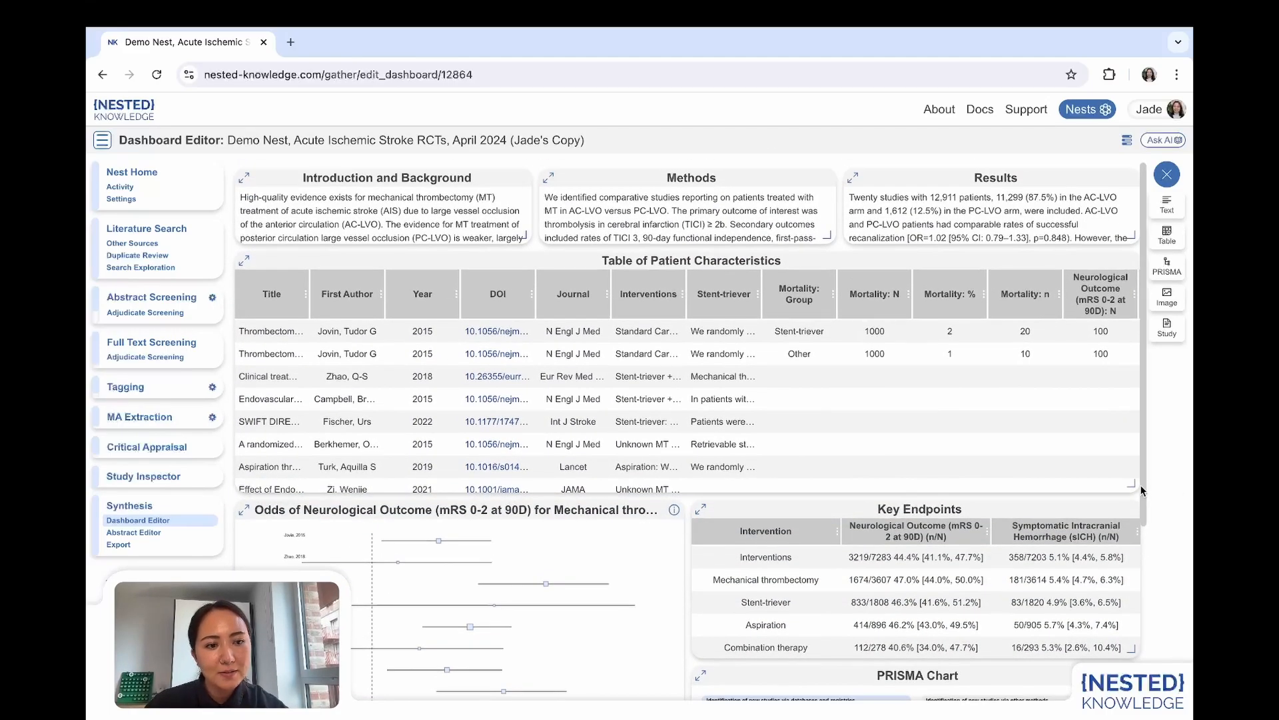
left_click_drag(1132, 483, 1132, 659)
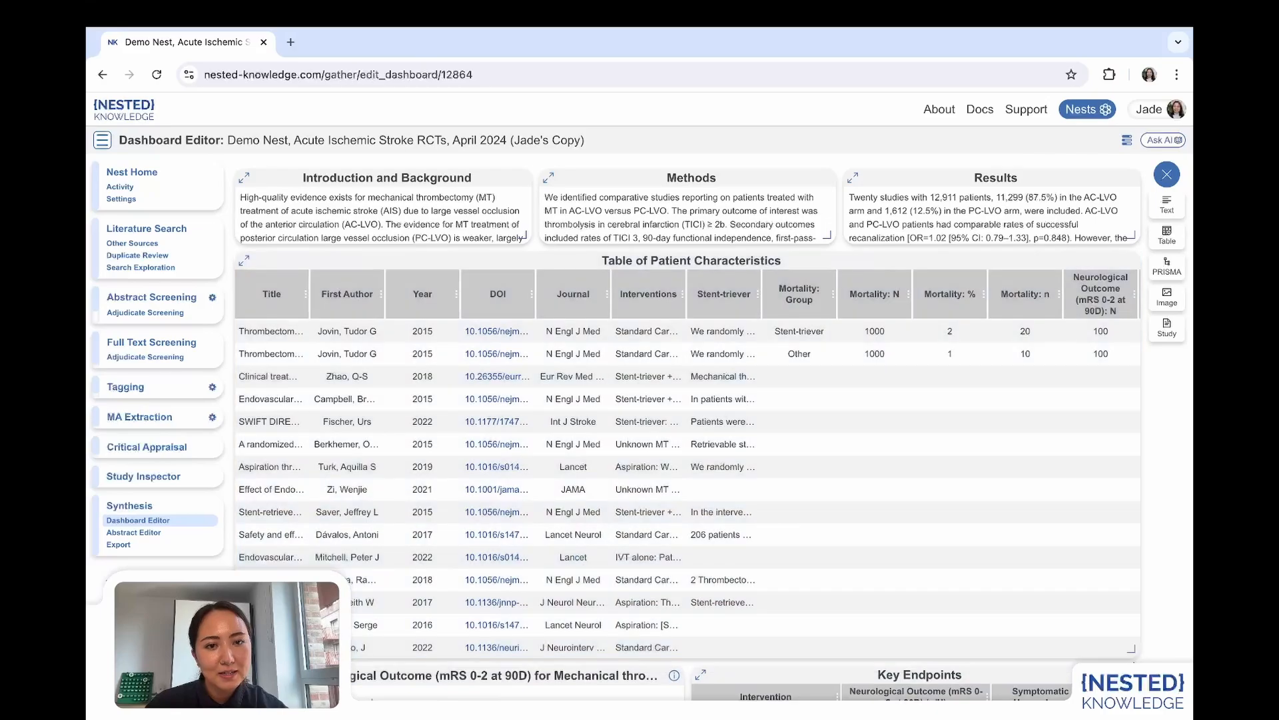
scroll(850, 501, "right", 5)
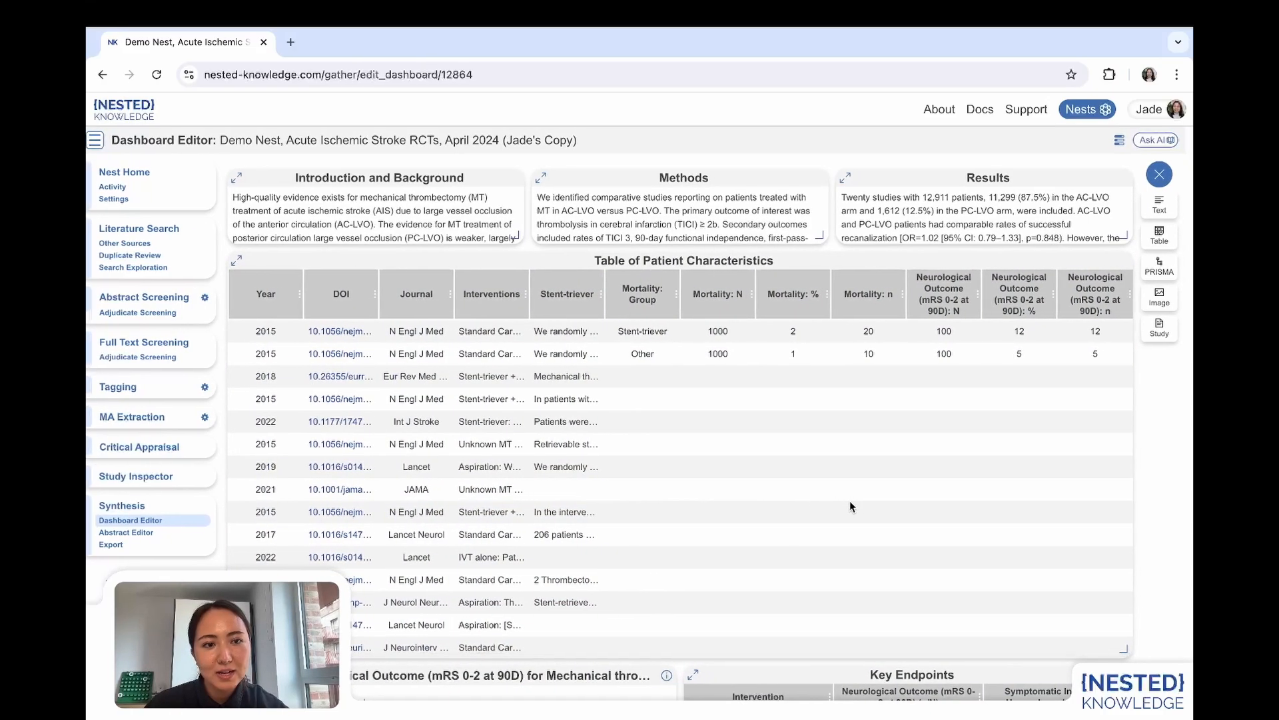
scroll(850, 501, "left", 5)
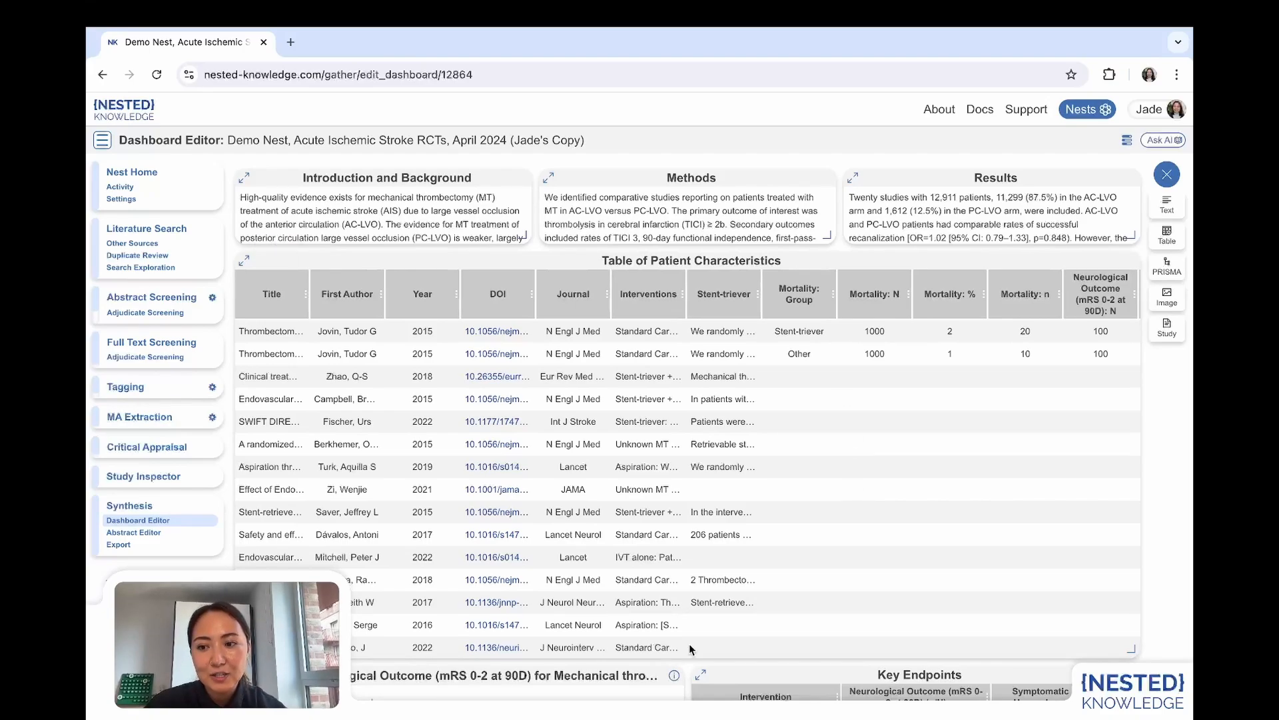
Open the nest's published Synthesis Dashboard and look through its updated card layout.
left_click(132, 505)
left_click(166, 206)
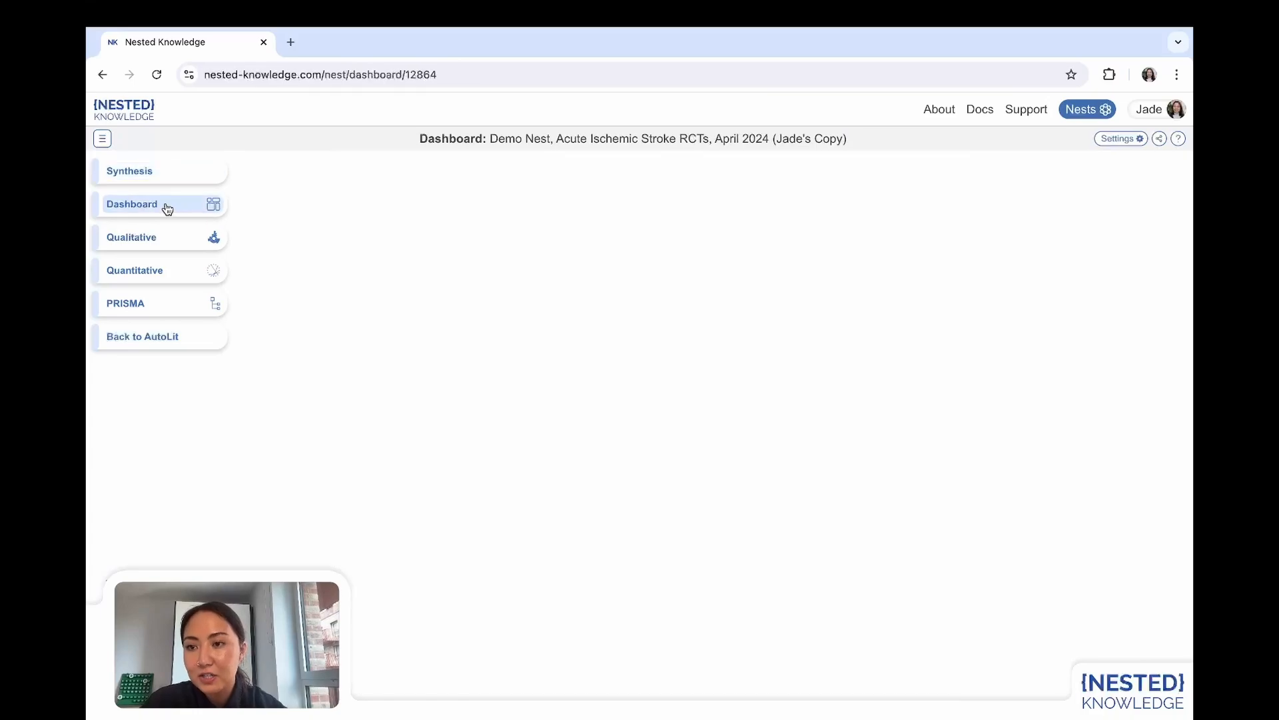
scroll(138, 315, "down", 5)
scroll(146, 446, "up", 5)
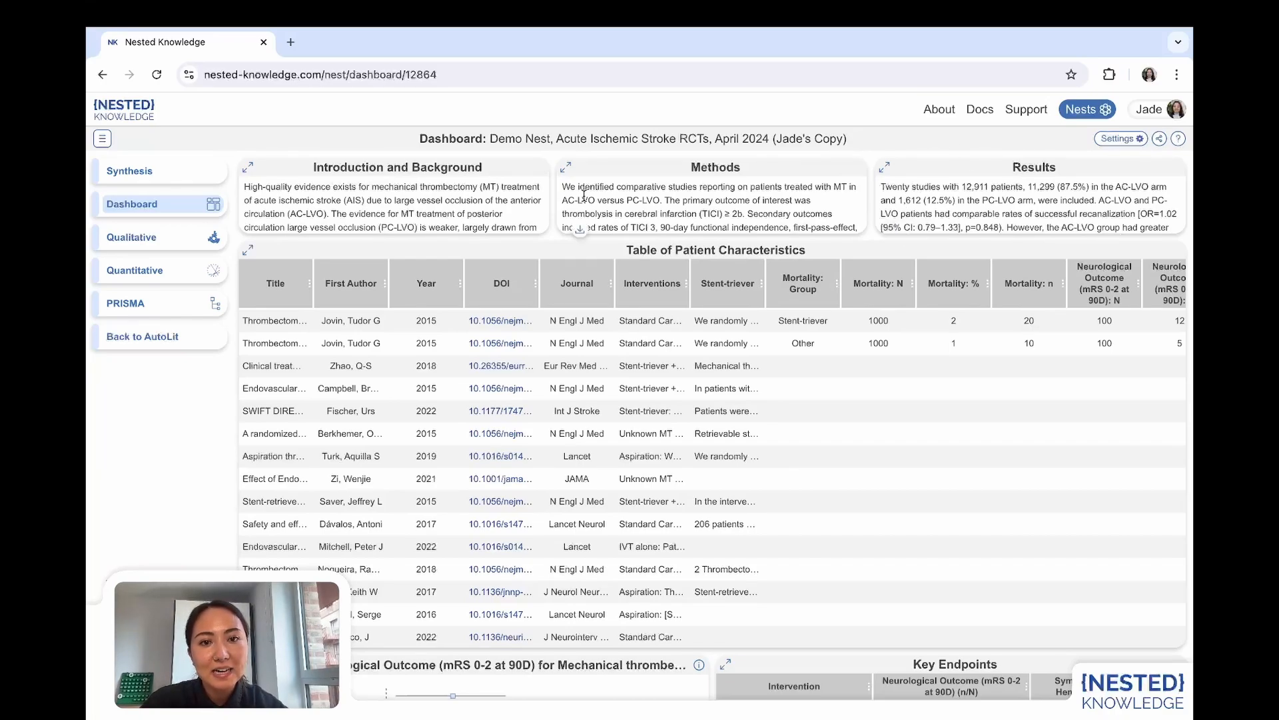
Look over the published dashboard and the Table of Patient Characteristics through to its last Neurological Outcome columns.
scroll(408, 500, "down", 1)
scroll(408, 500, "up", 1)
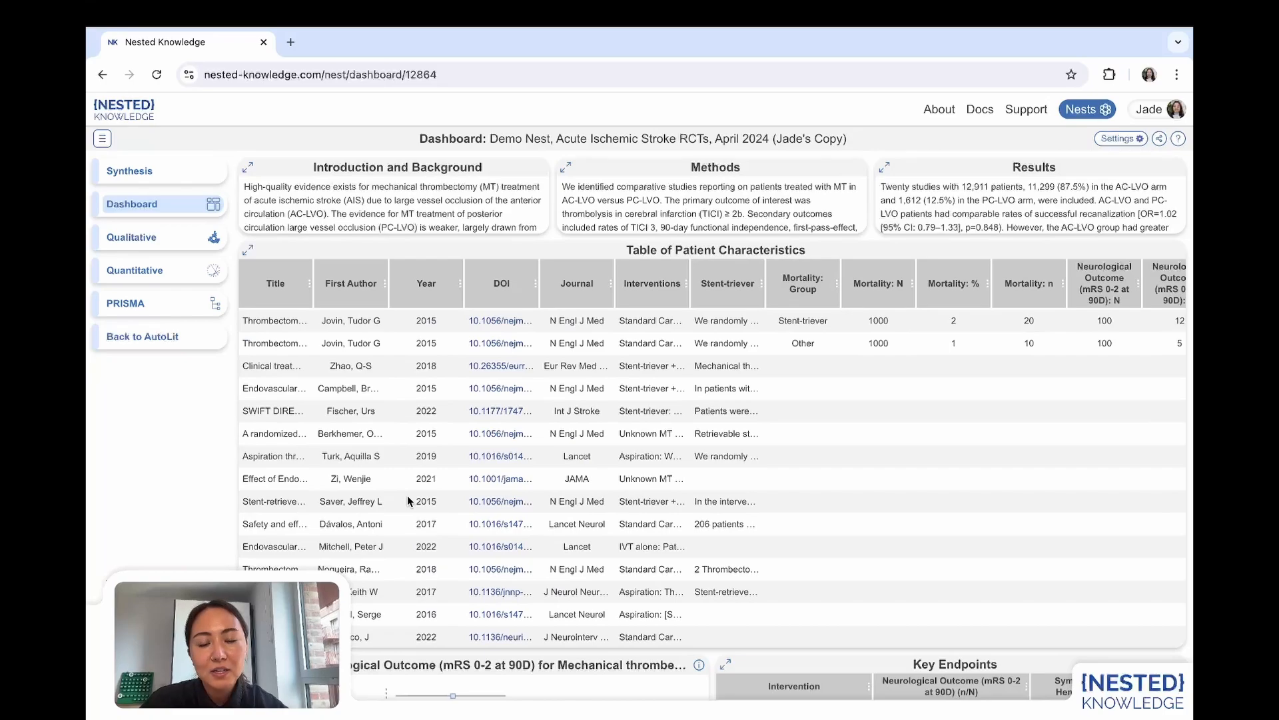
scroll(873, 480, "right", 2)
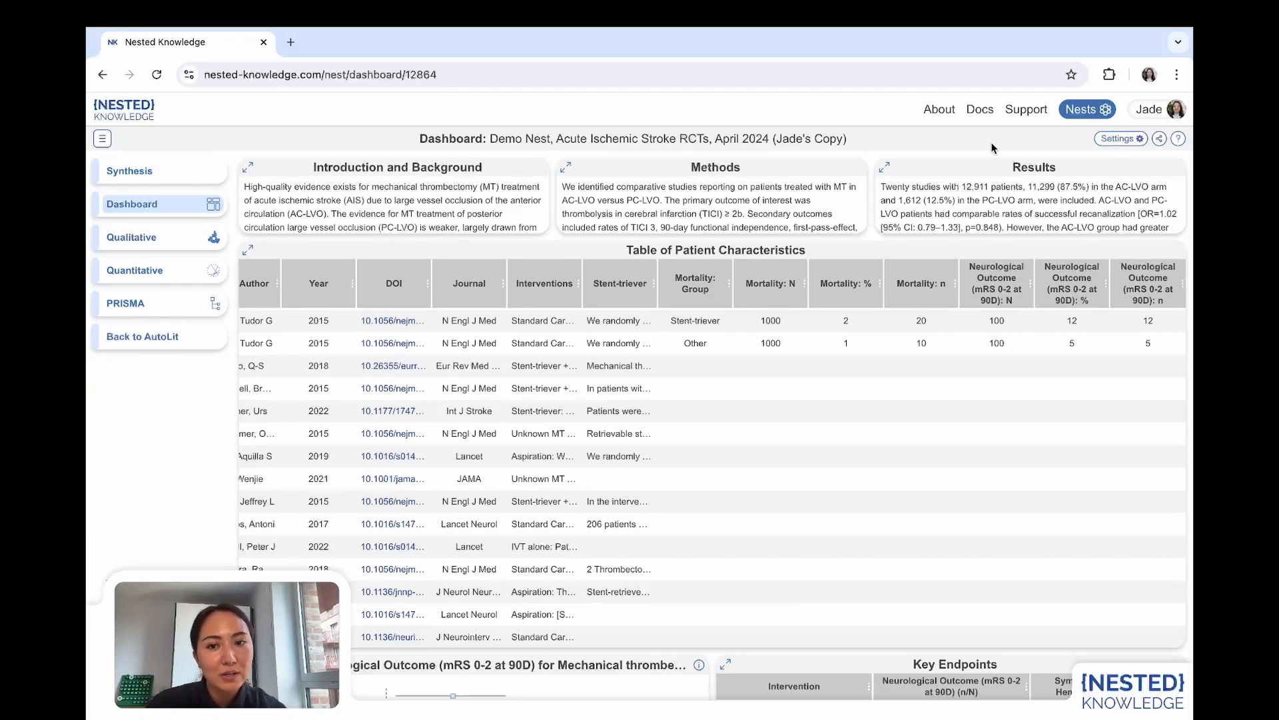
Review the nest's sharing options as a link, QR code and embed HTML, and return to the dashboard without sharing.
left_click(1162, 141)
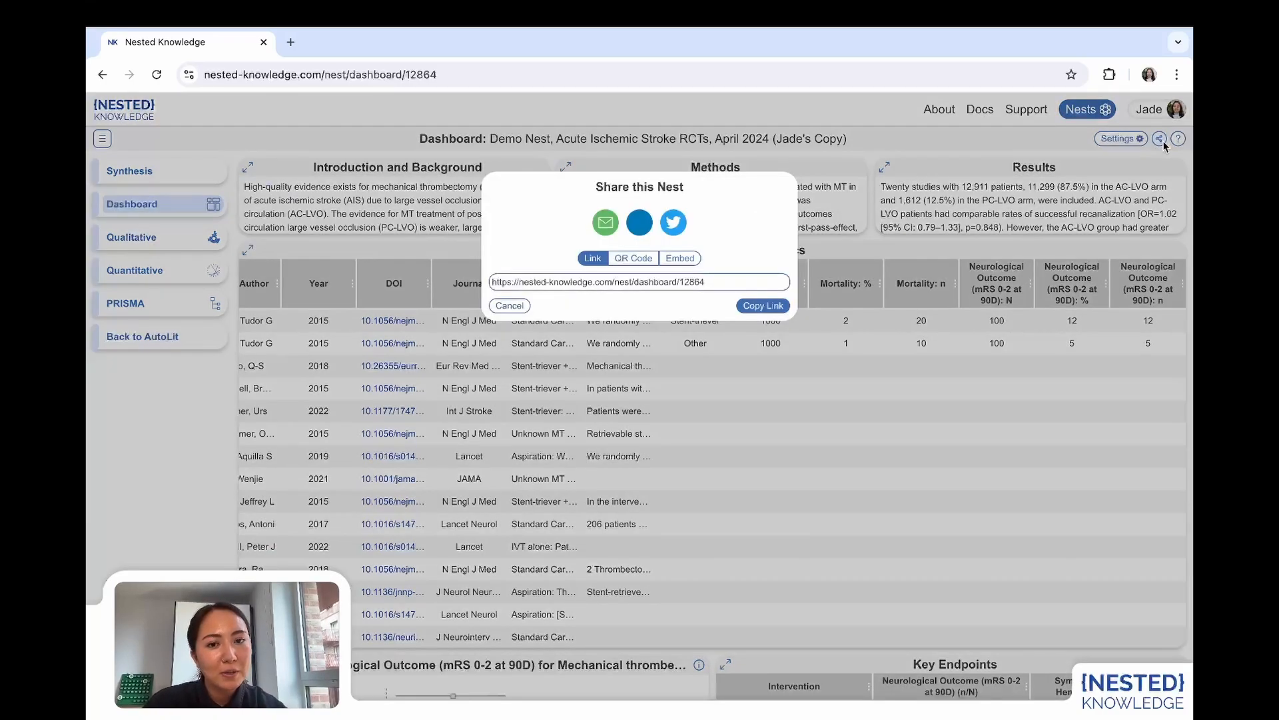
left_click(633, 258)
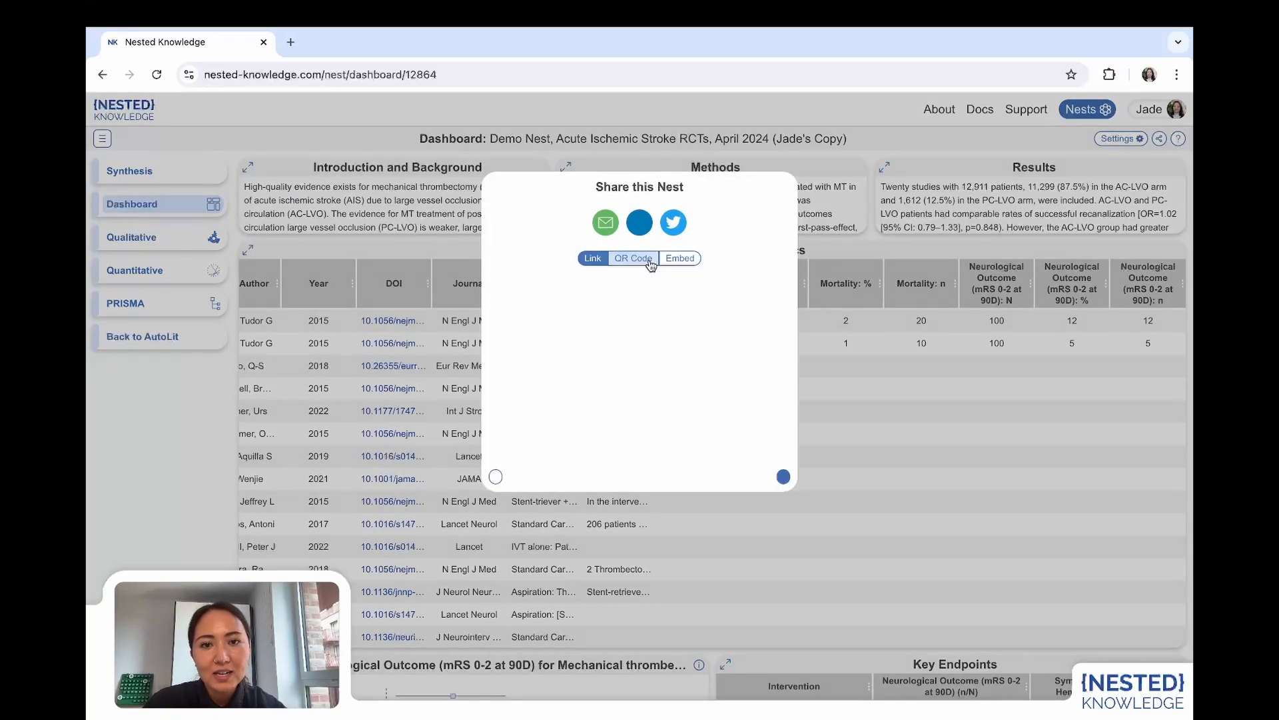
left_click(692, 260)
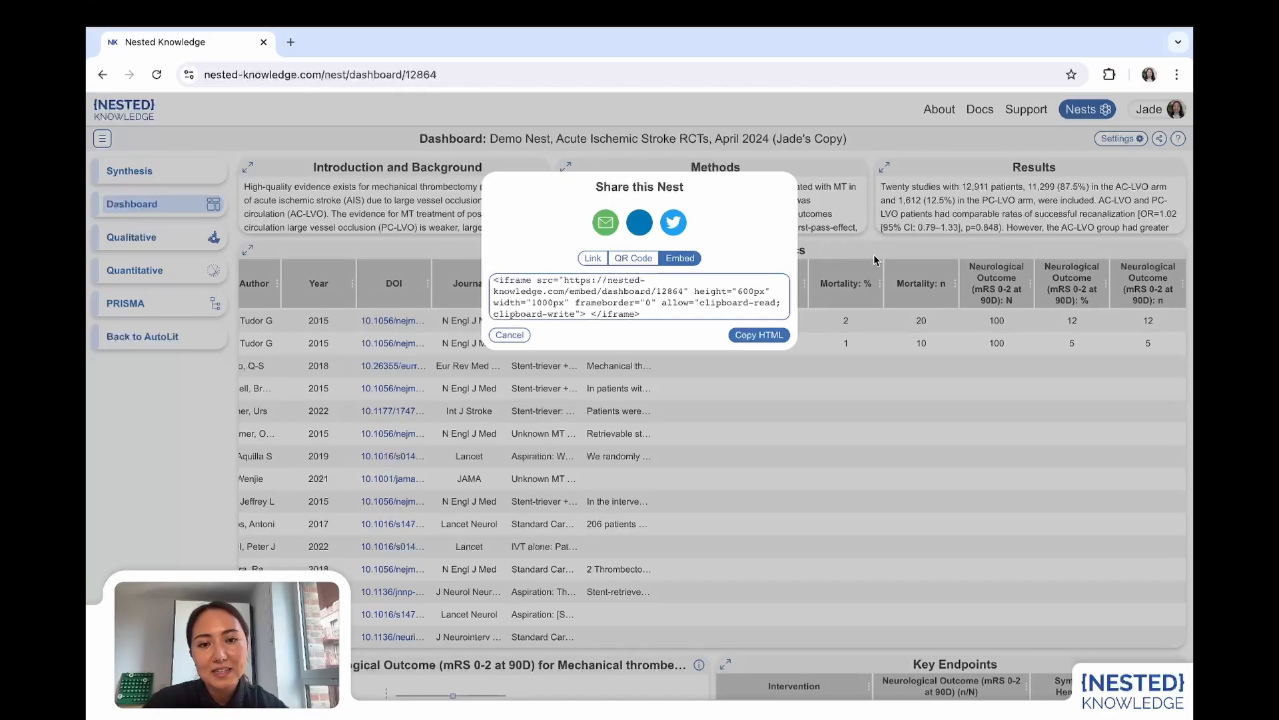
left_click(875, 259)
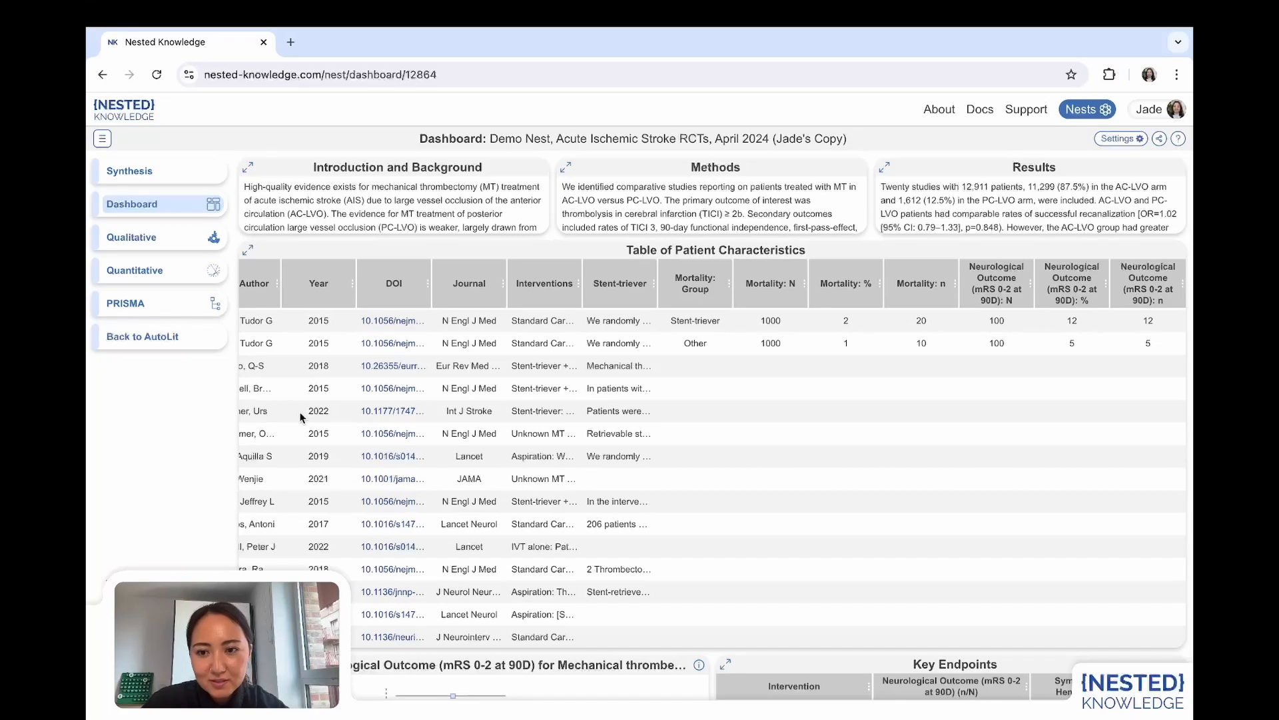
scroll(300, 414, "left", 3)
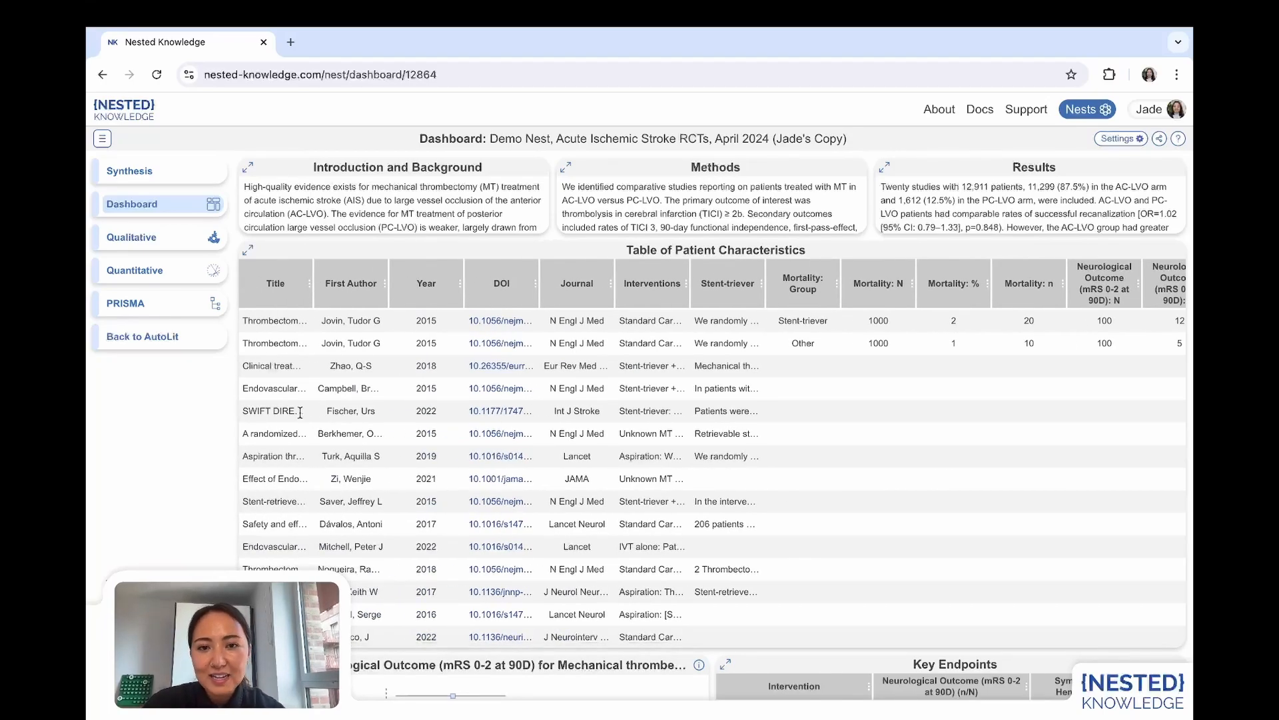